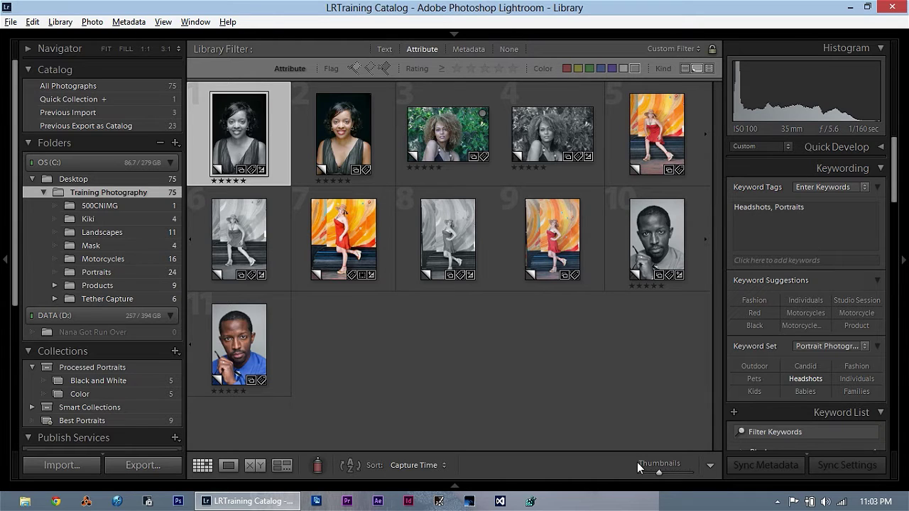
# Step: Keep catalog backups on every Lightroom exit, then quit and choose a new backup folder
pyautogui.click(32, 22)
pyautogui.click(139, 244)
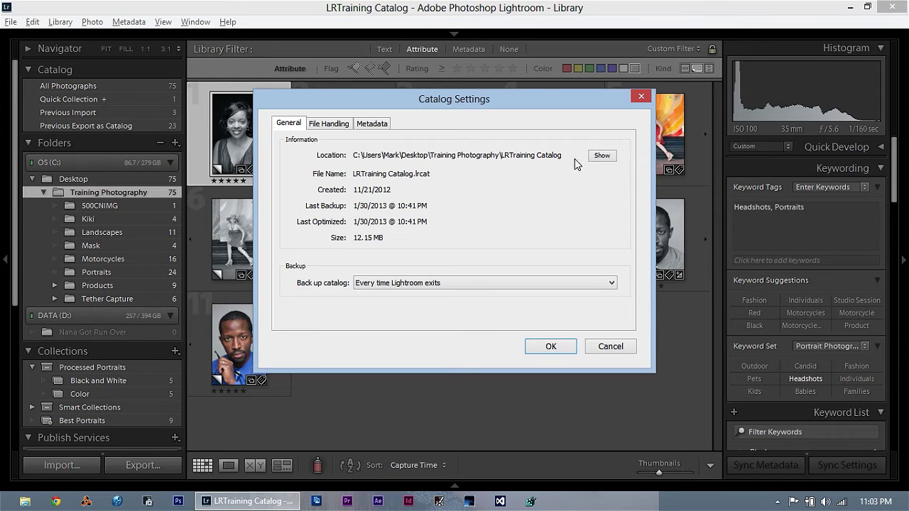
pyautogui.click(366, 284)
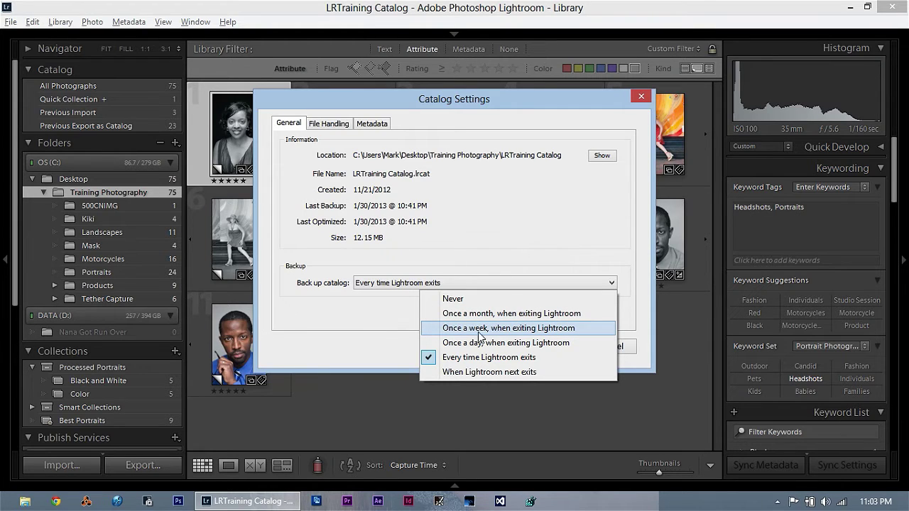
pyautogui.click(463, 359)
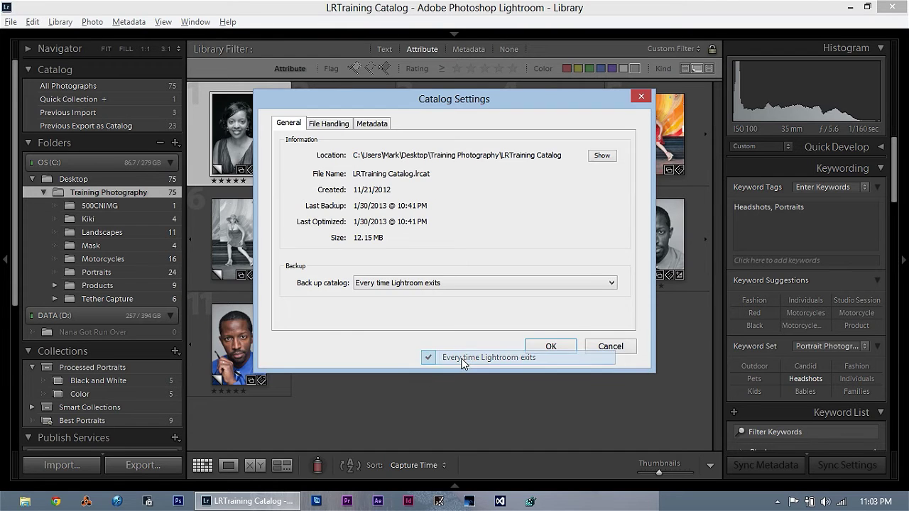
pyautogui.click(545, 348)
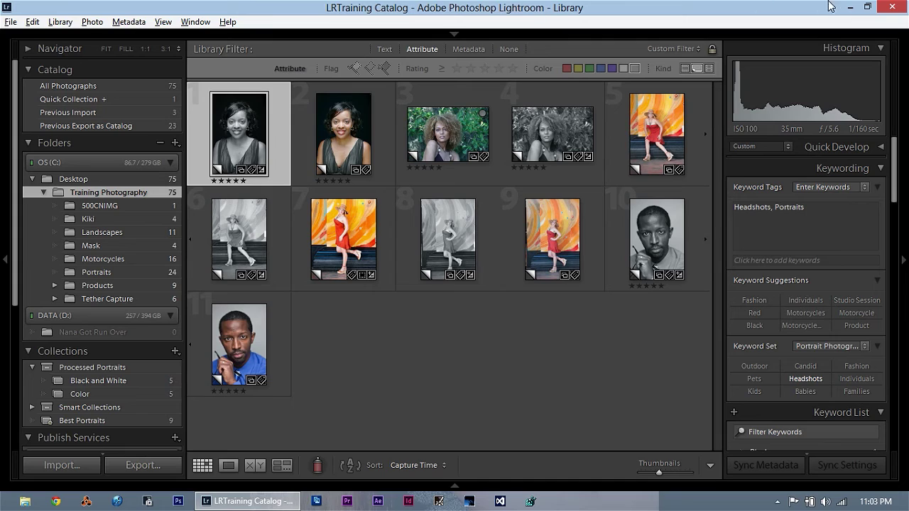
pyautogui.click(894, 7)
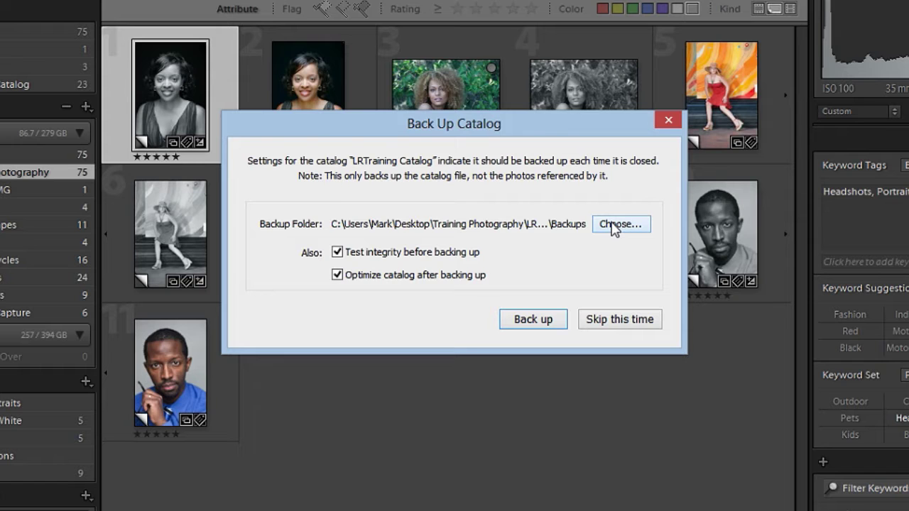
pyautogui.click(611, 223)
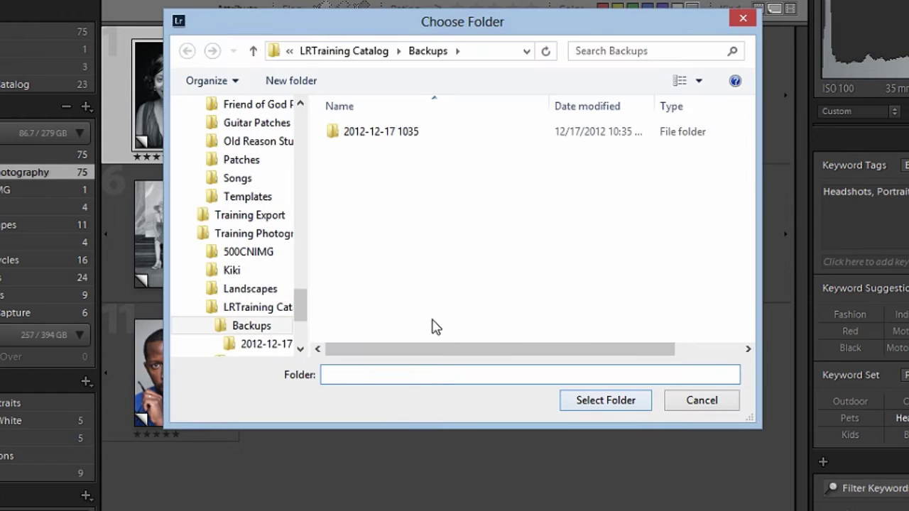
# Step: Create folder 'LR Training BU Catalogs' on Video (F:) and set it as the backup location
pyautogui.moveTo(296, 293); pyautogui.dragTo(303, 196)
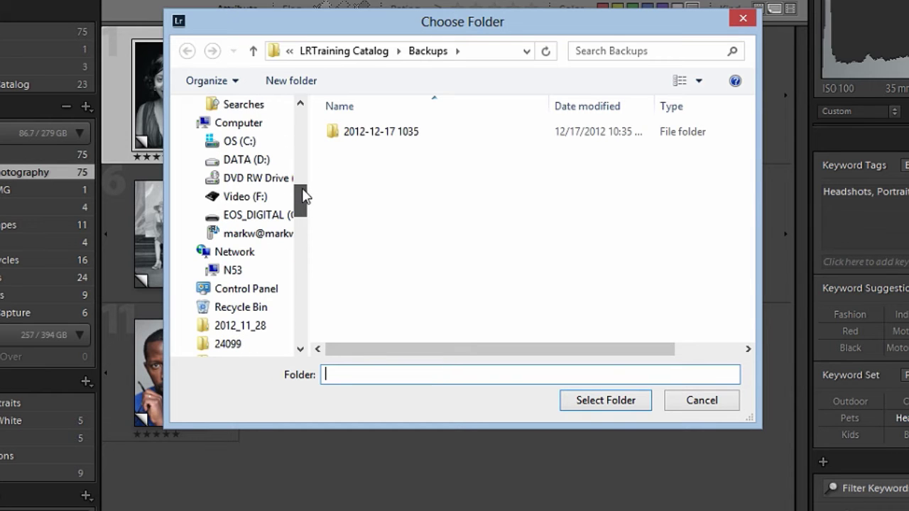
pyautogui.click(242, 197)
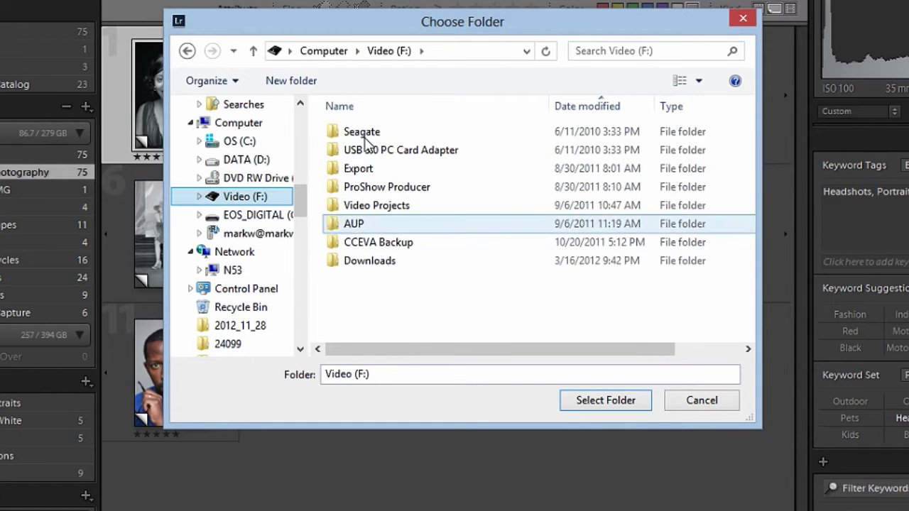
pyautogui.click(302, 81)
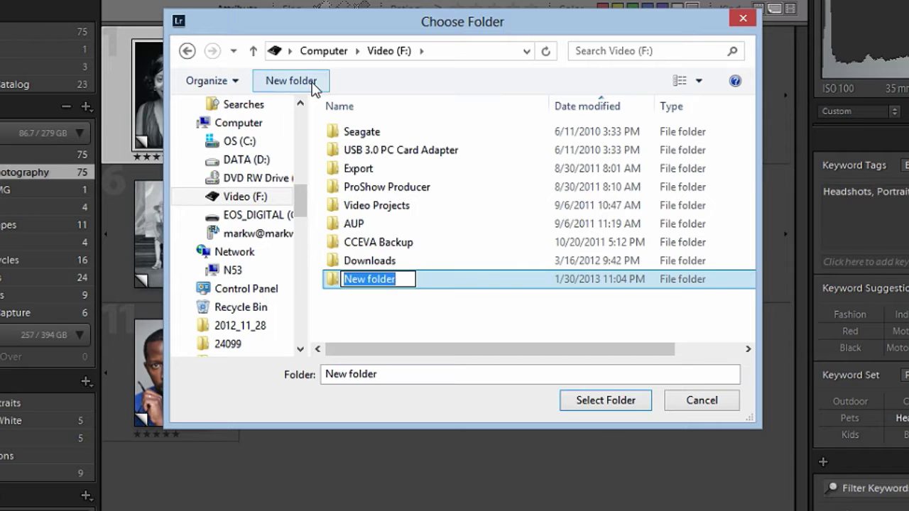
pyautogui.write('LR Trai')
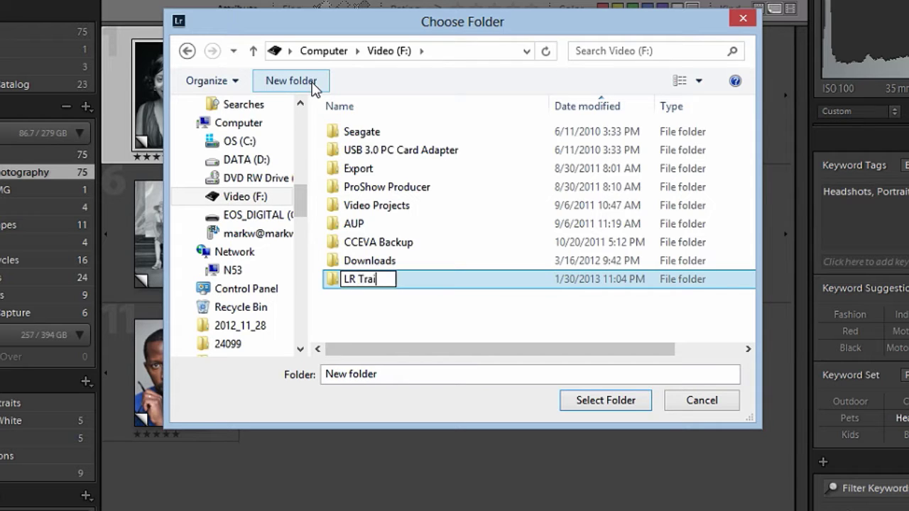
pyautogui.write('ning ')
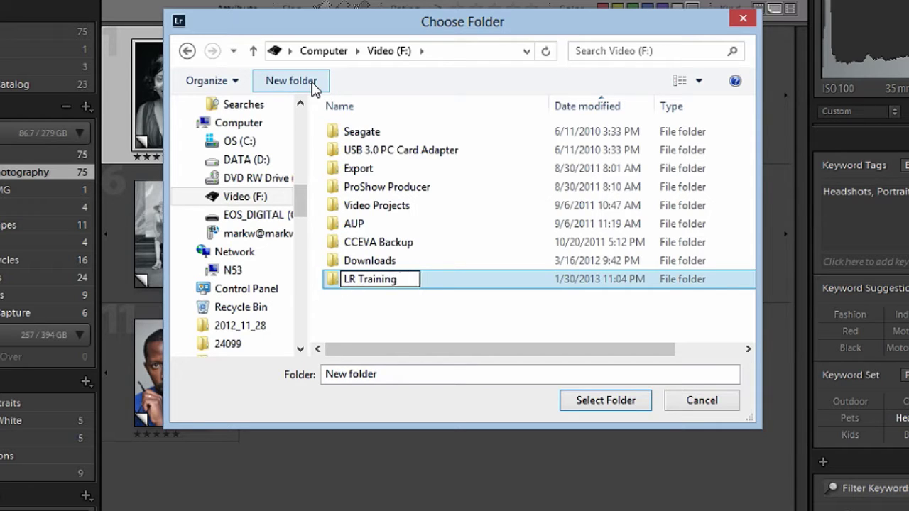
pyautogui.write('BU Cata')
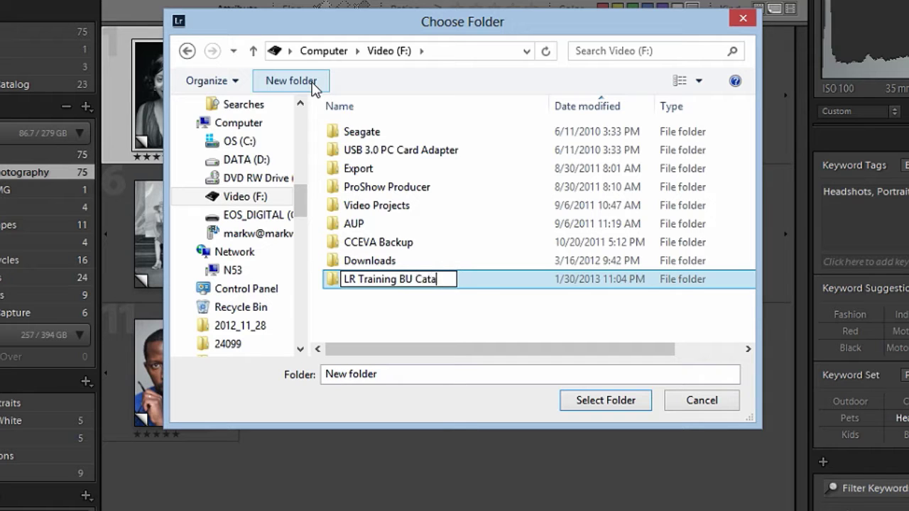
pyautogui.write('logs')
pyautogui.press('Return')
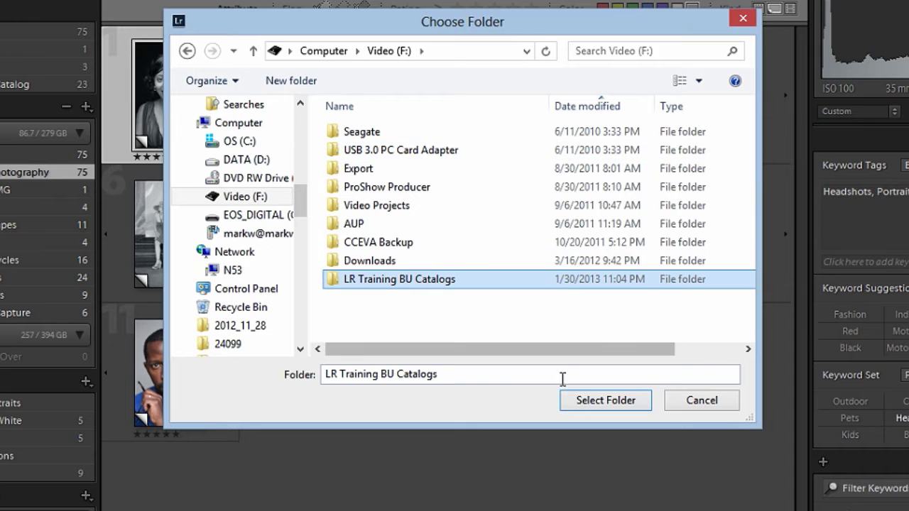
pyautogui.click(593, 401)
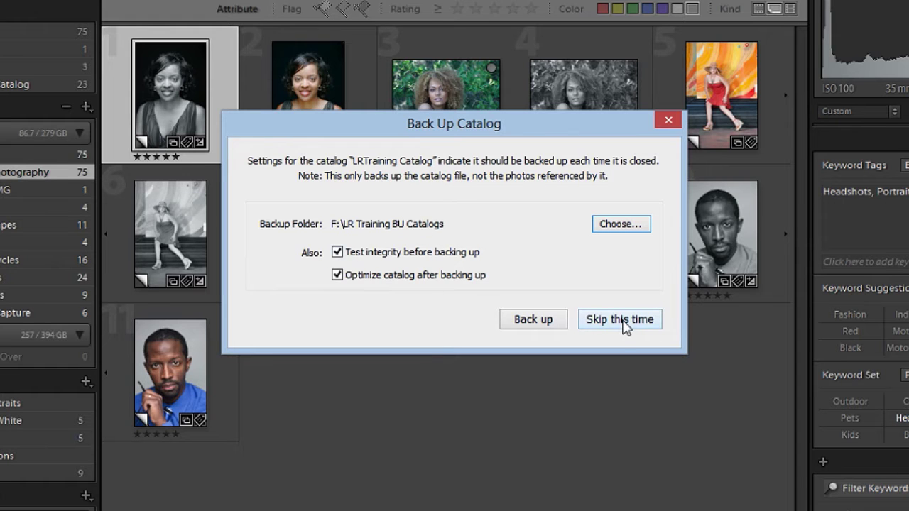
# Step: Run the catalog backup, then open File Explorer on the Video (F:) drive
pyautogui.click(533, 320)
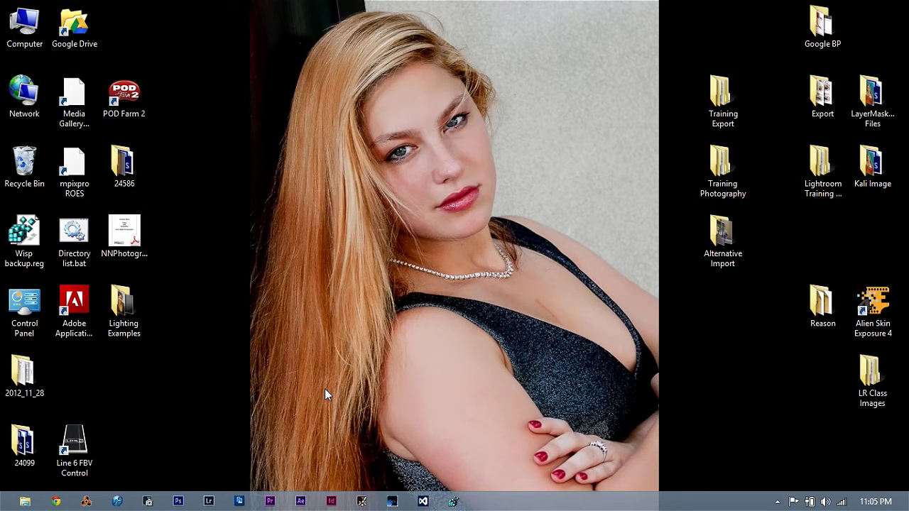
pyautogui.press('super+e')
pyautogui.click(513, 162)
pyautogui.doubleClick(513, 162)
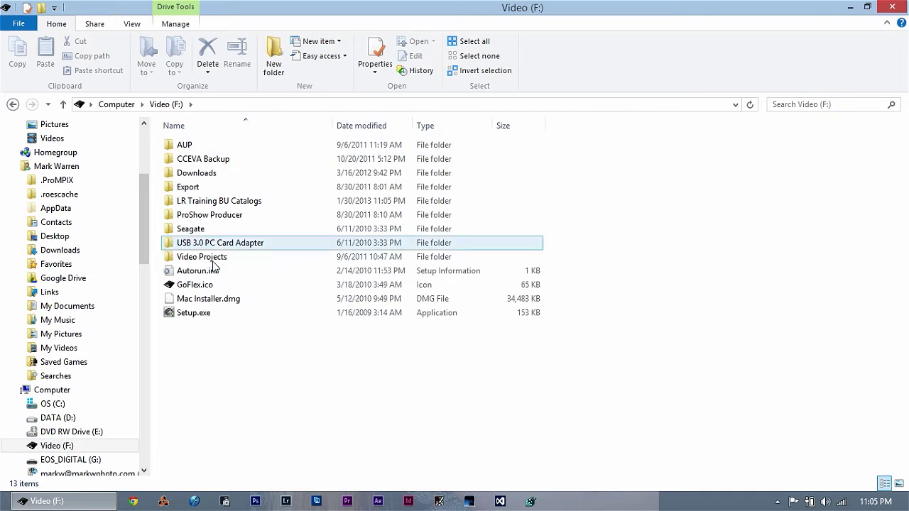
pyautogui.click(208, 203)
pyautogui.doubleClick(208, 205)
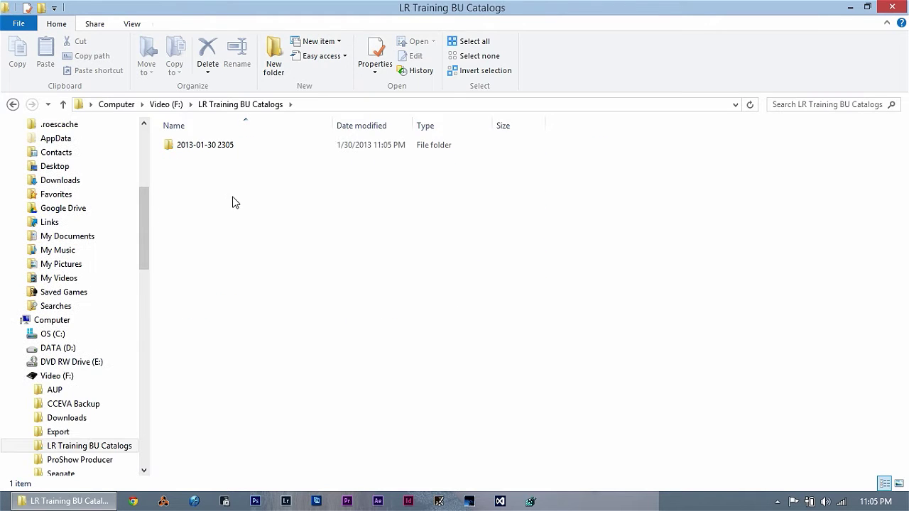
pyautogui.doubleClick(164, 151)
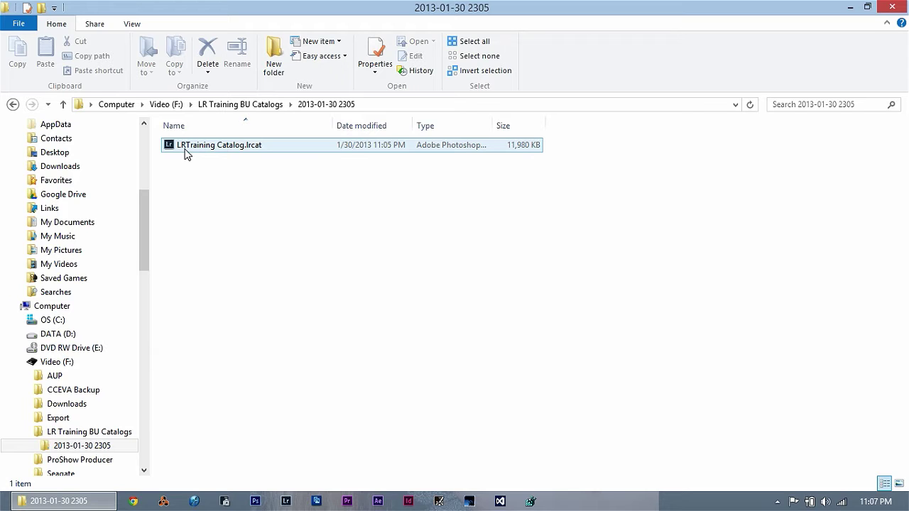
# Step: Minimise Explorer, glance at the Training Photography desktop folder, and relaunch Lightroom
pyautogui.click(850, 8)
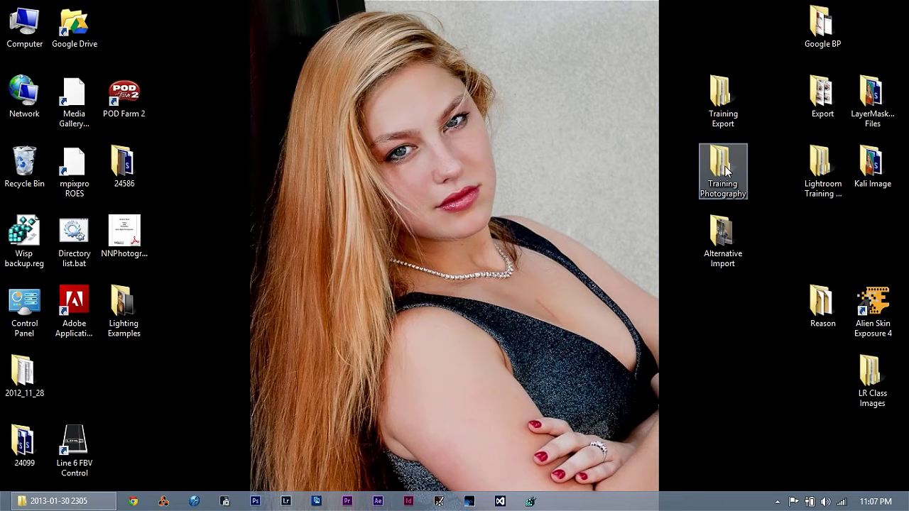
pyautogui.doubleClick(723, 169)
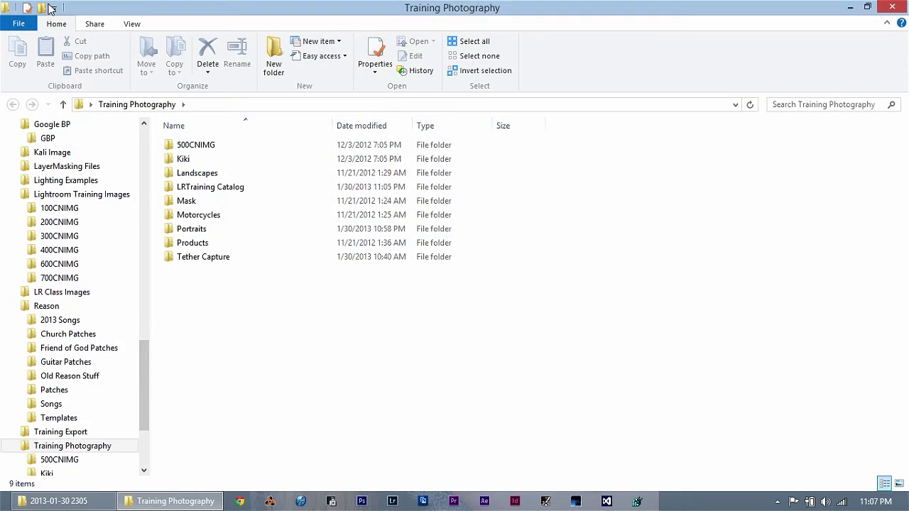
pyautogui.doubleClick(7, 8)
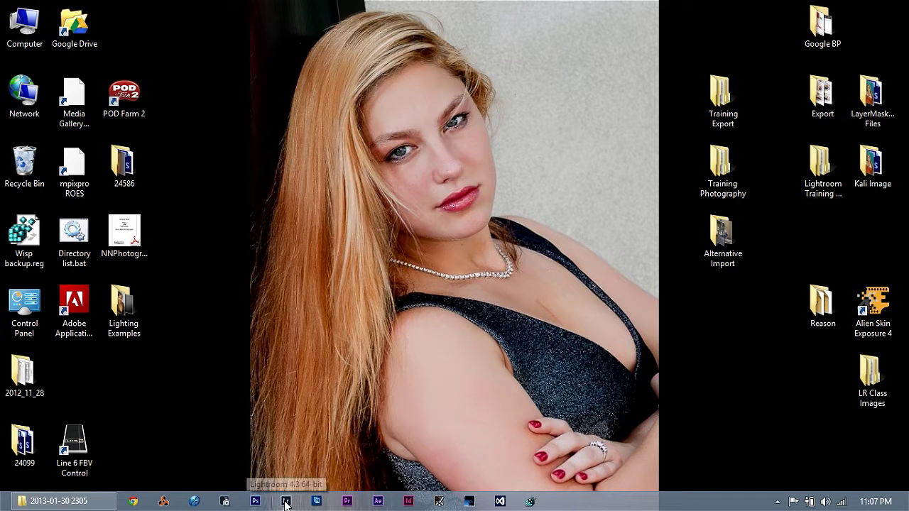
pyautogui.click(286, 502)
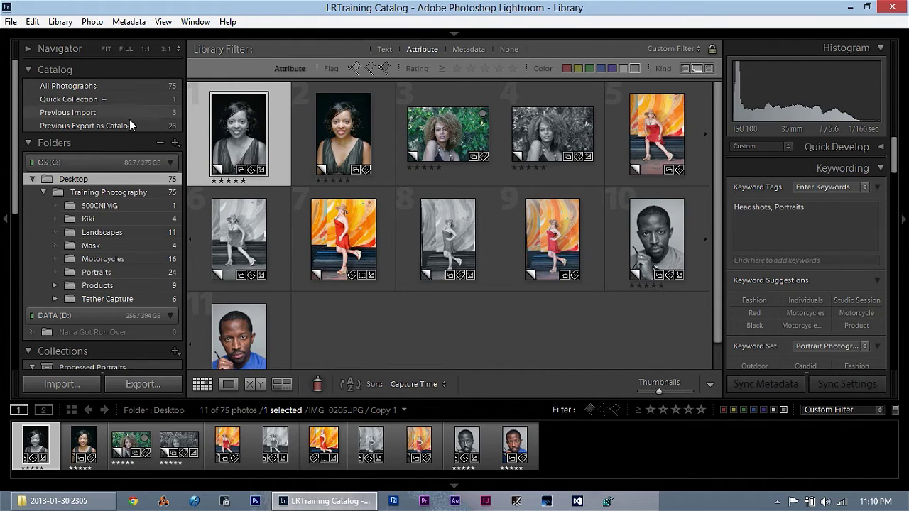
# Step: Show the Training Photography folder with the Library Filter set to None, displaying all 75 photos
pyautogui.click(83, 197)
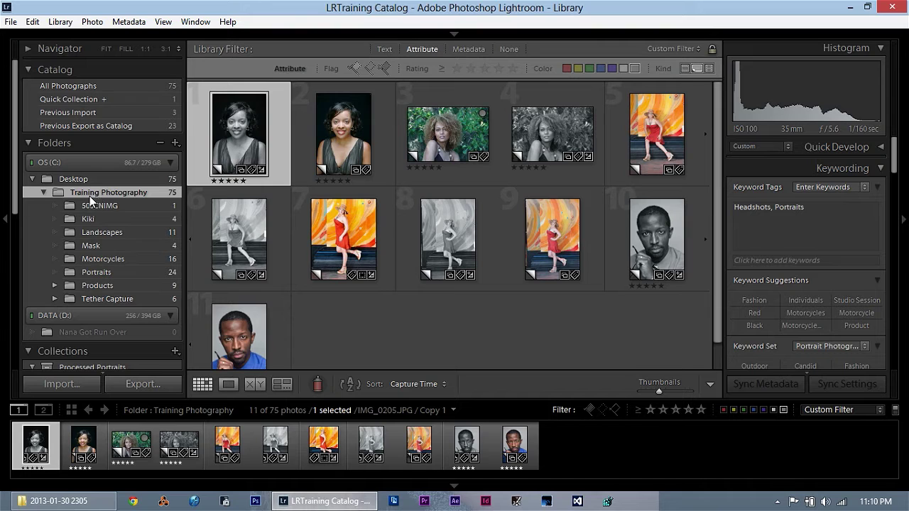
pyautogui.click(847, 9)
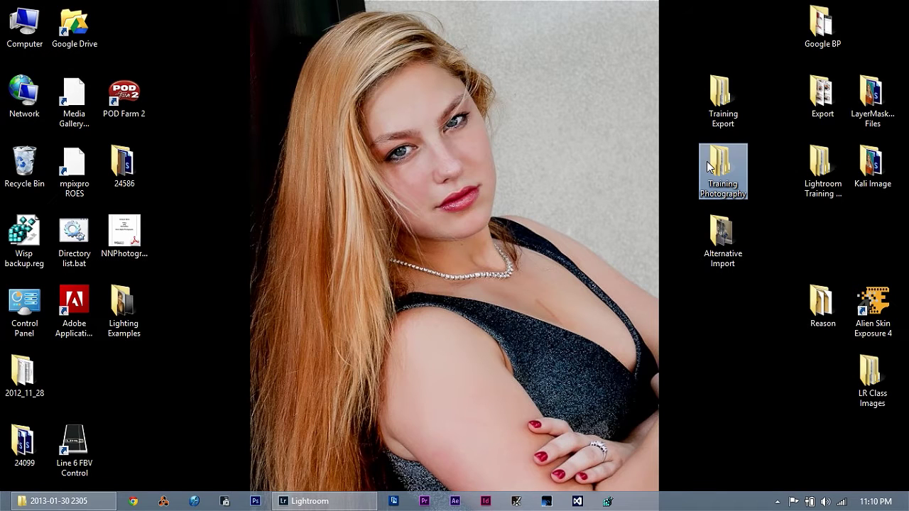
pyautogui.moveTo(672, 158); pyautogui.dragTo(732, 187)
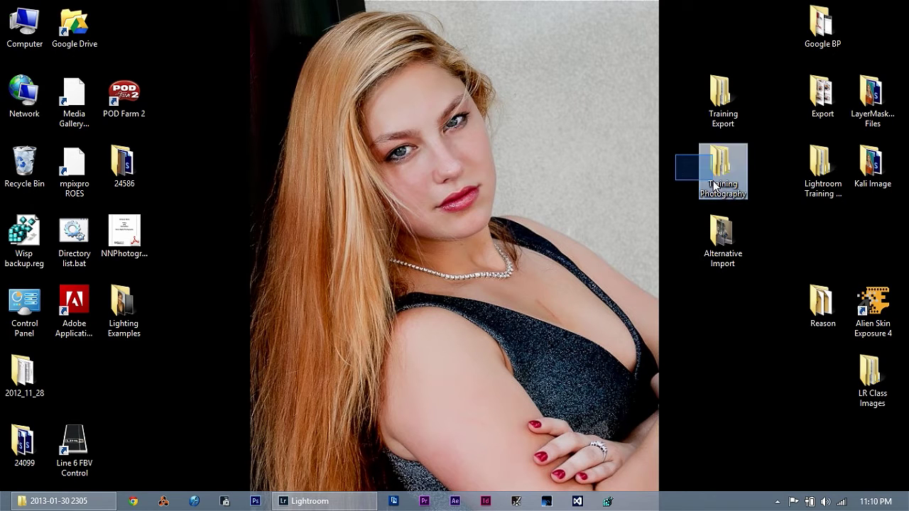
pyautogui.click(313, 502)
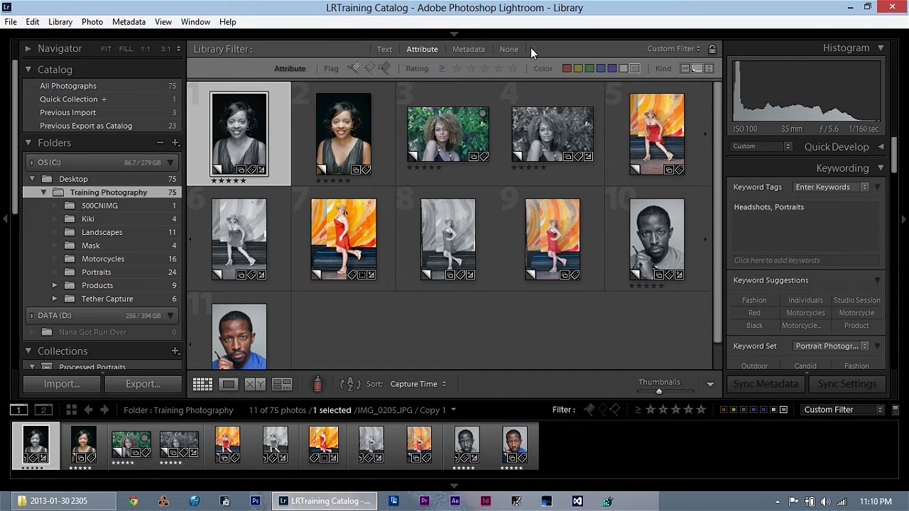
pyautogui.click(510, 48)
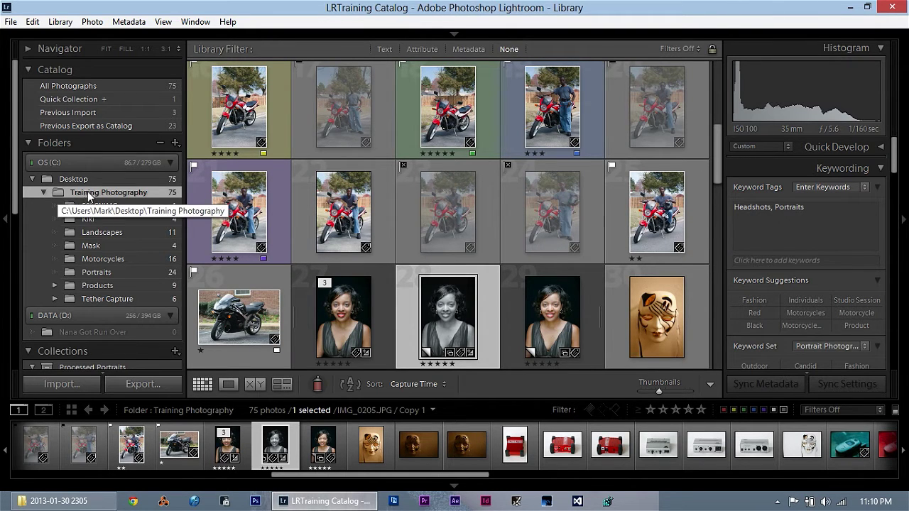
pyautogui.rightClick(93, 196)
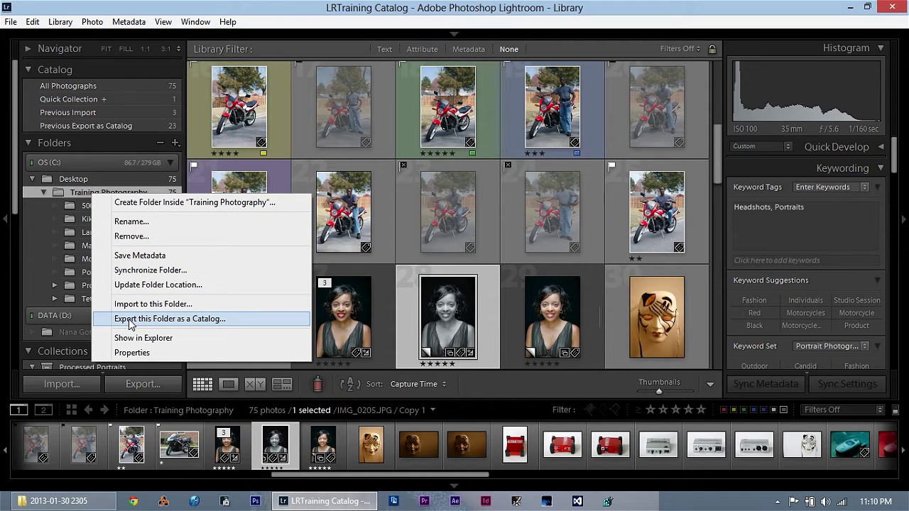
# Step: Export Training Photography as catalog 'Training Photography BU' into F:\LR Training BU Catalogs
pyautogui.click(129, 321)
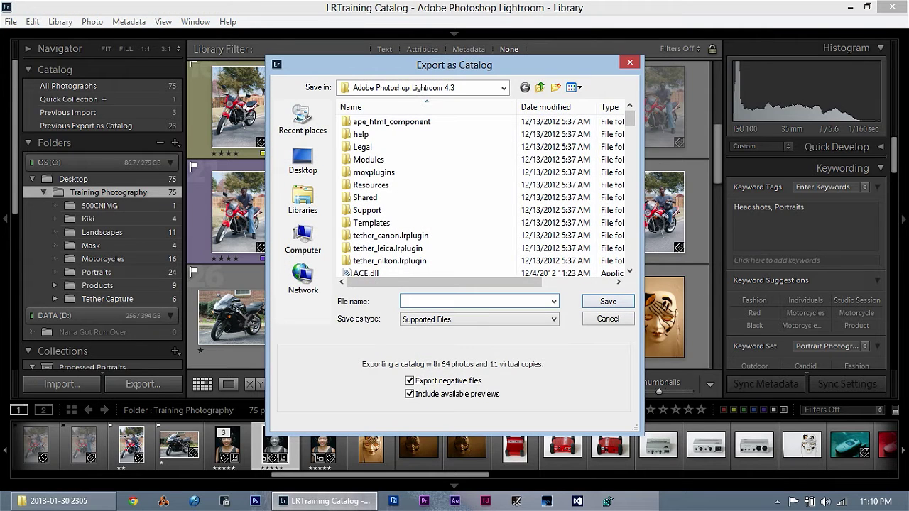
pyautogui.click(293, 240)
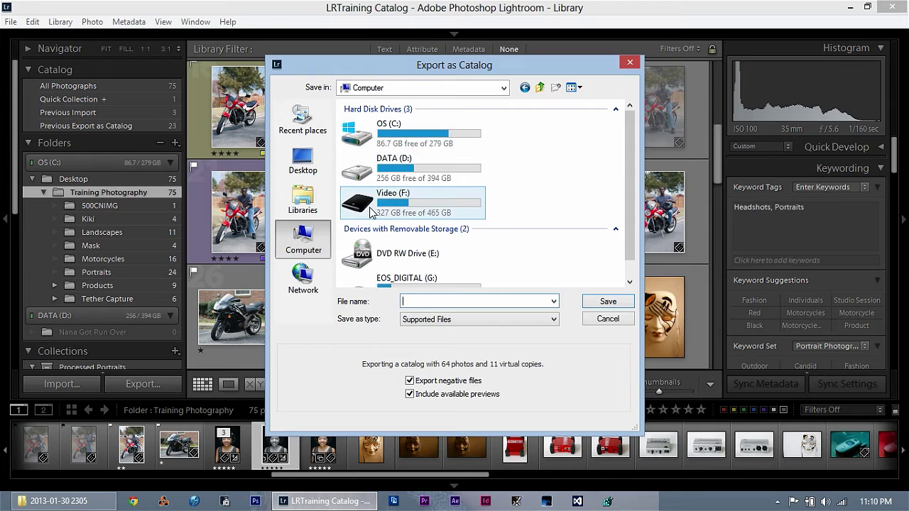
pyautogui.doubleClick(370, 206)
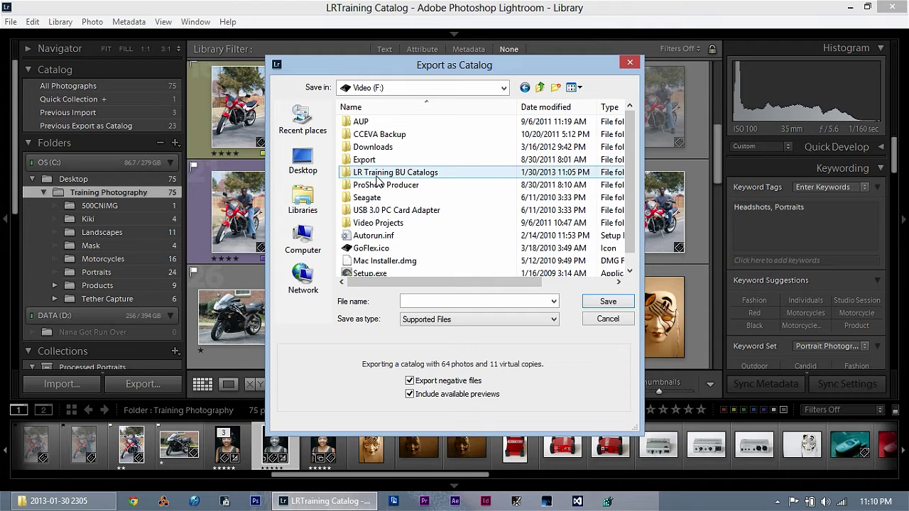
pyautogui.doubleClick(372, 175)
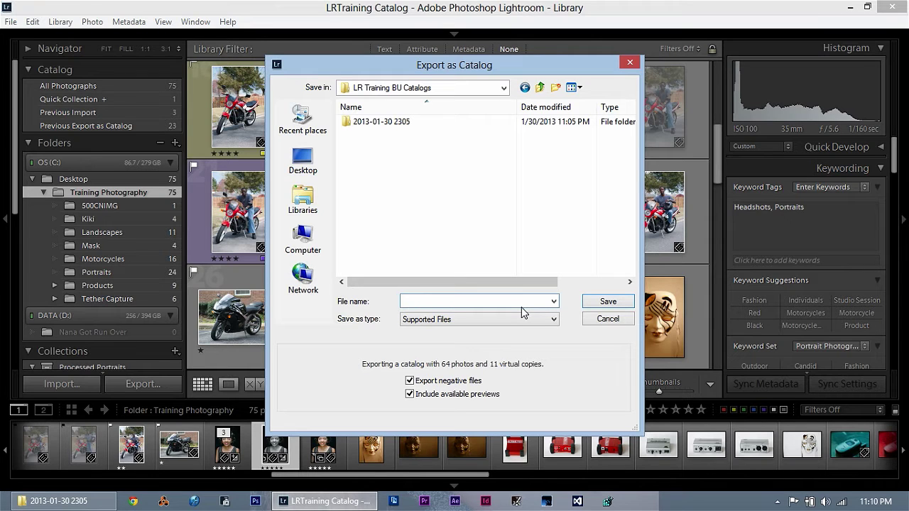
pyautogui.write('Training Photography BU')
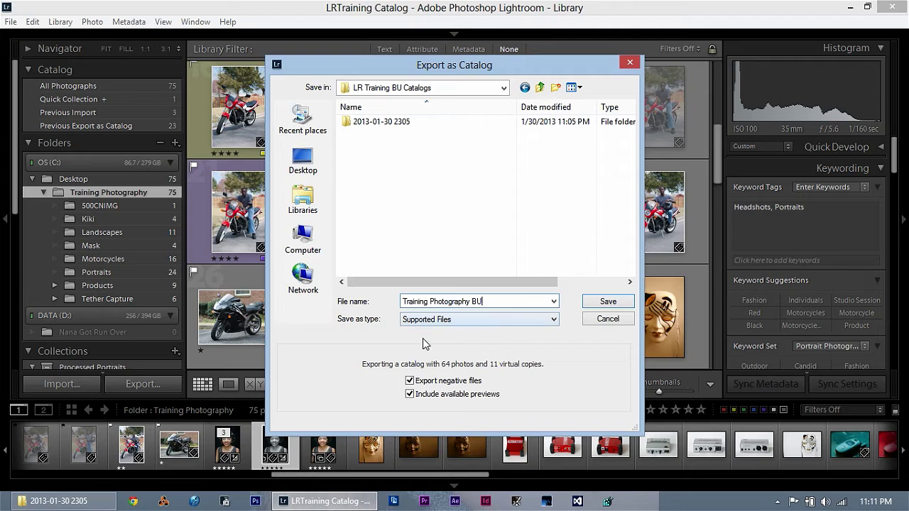
pyautogui.click(409, 380)
# Step: Save the catalog export and switch to File Explorer while it runs
pyautogui.click(607, 303)
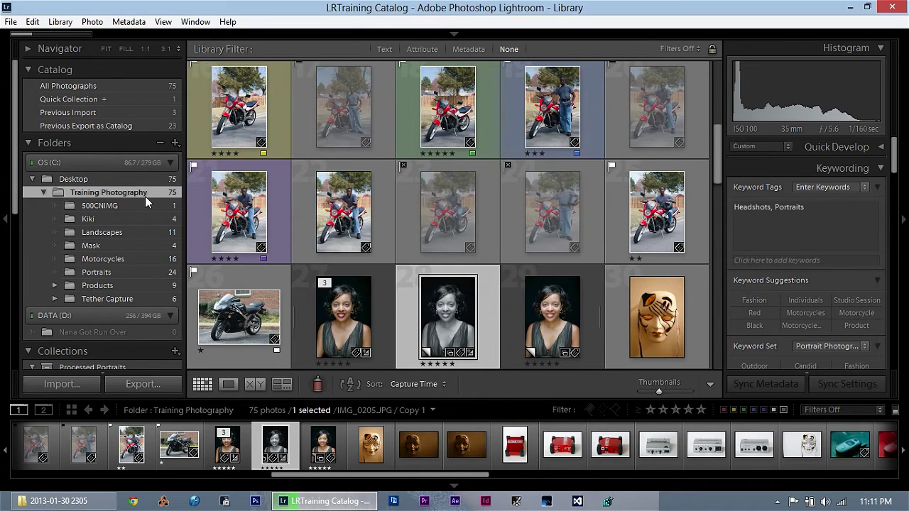
pyautogui.moveTo(108, 30)
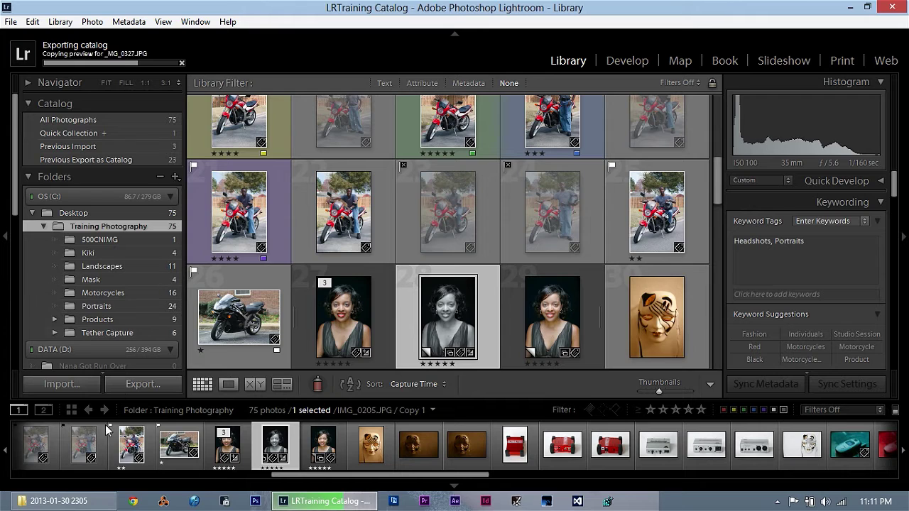
pyautogui.click(80, 501)
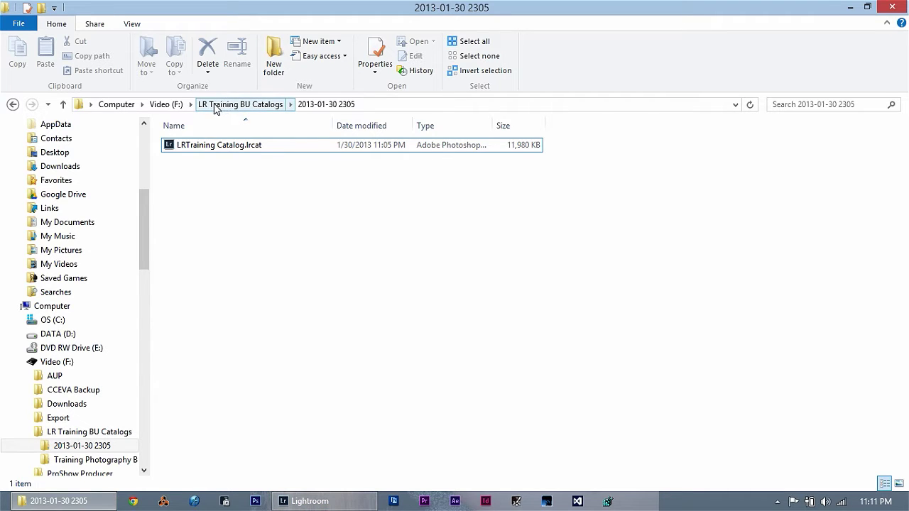
# Step: Inspect the Training Photography BU backup's Desktop > Training Photography folders in Explorer
pyautogui.click(216, 105)
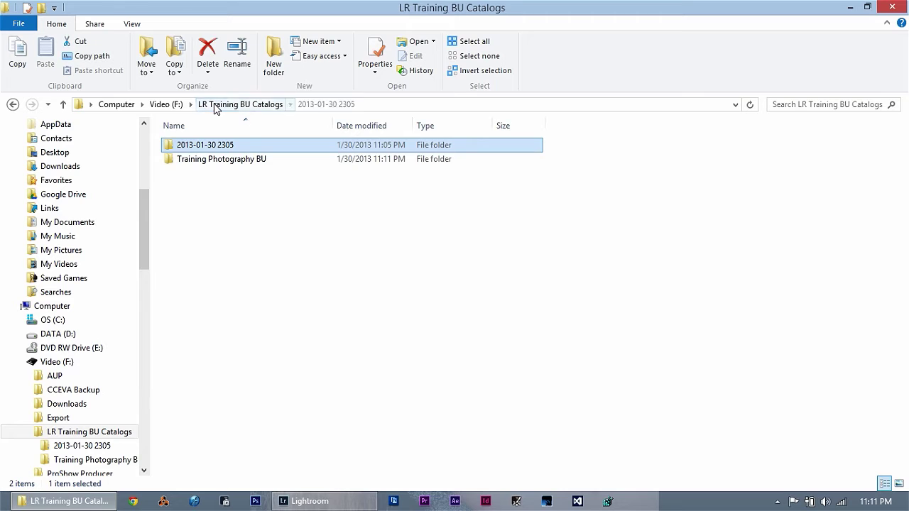
pyautogui.doubleClick(194, 163)
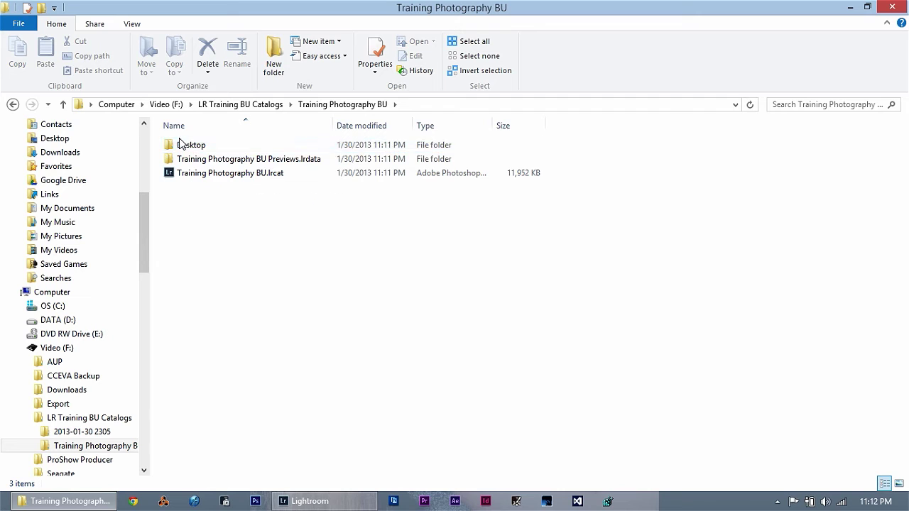
pyautogui.doubleClick(180, 149)
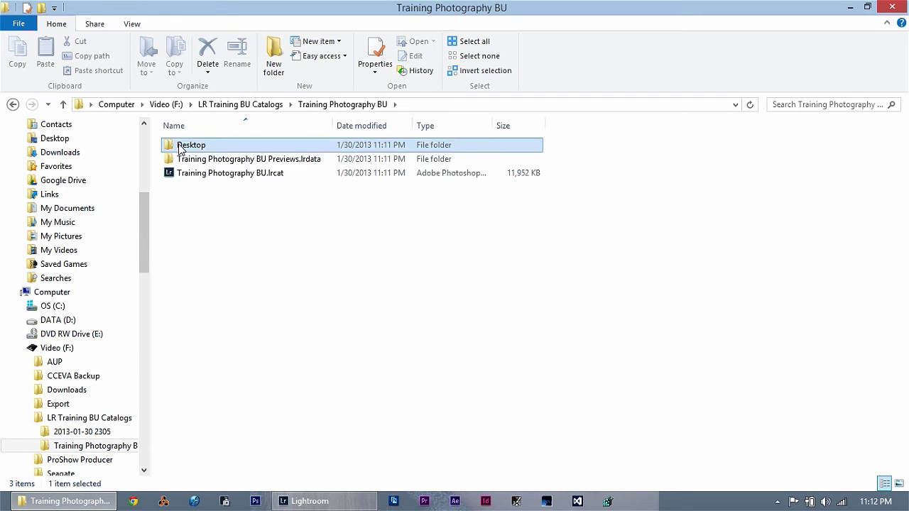
pyautogui.doubleClick(191, 151)
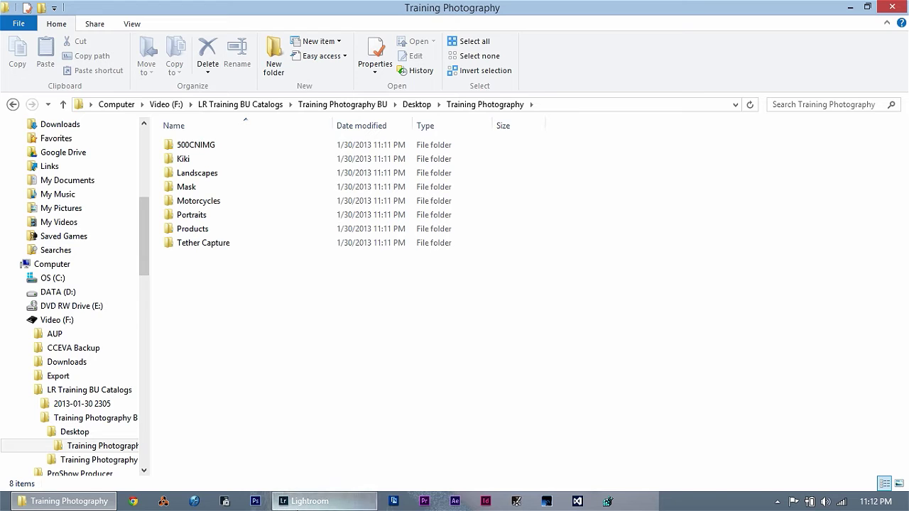
# Step: Quit Lightroom, skipping the catalog backup prompt
pyautogui.click(305, 501)
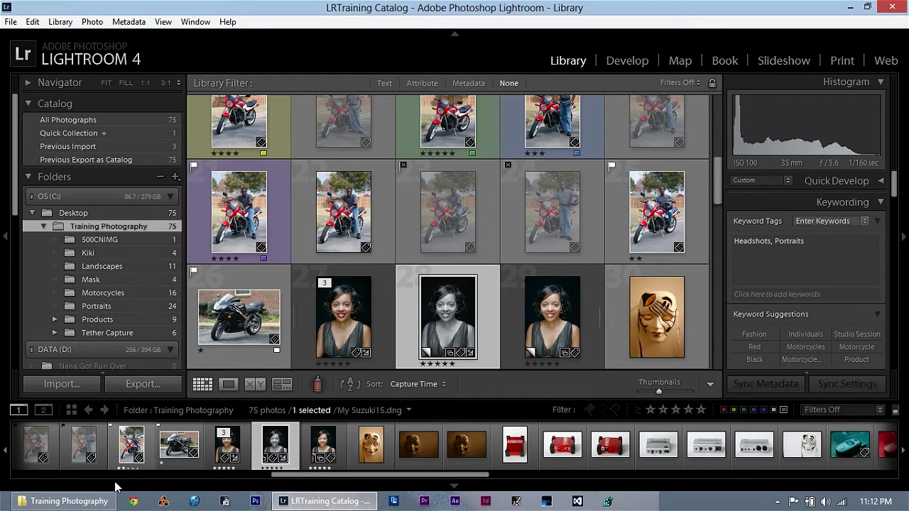
pyautogui.doubleClick(6, 8)
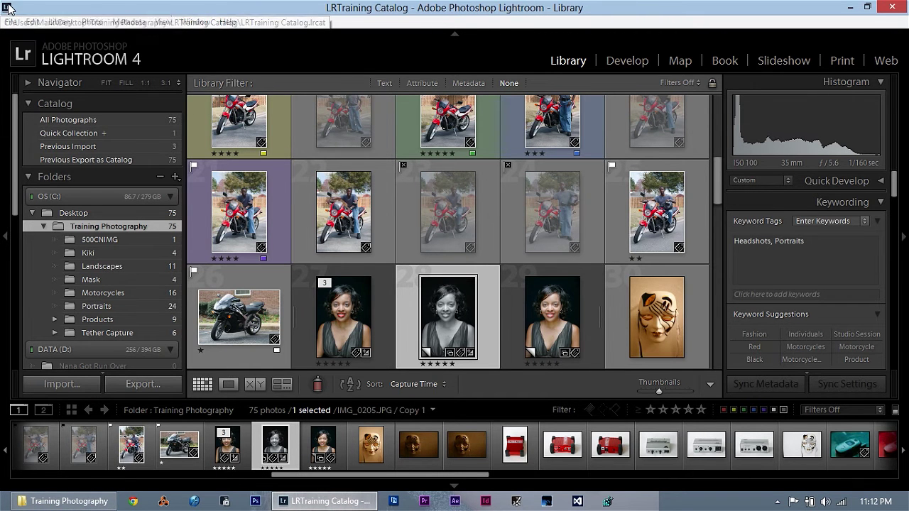
pyautogui.press('Escape')
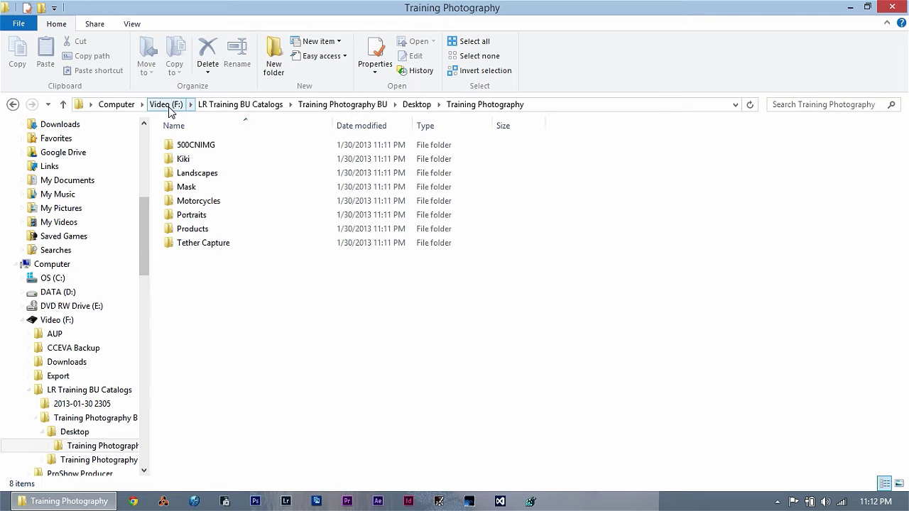
# Step: Open Training Photography BU.lrcat from Video (F:) > LR Training BU Catalogs > Training Photography BU
pyautogui.click(169, 105)
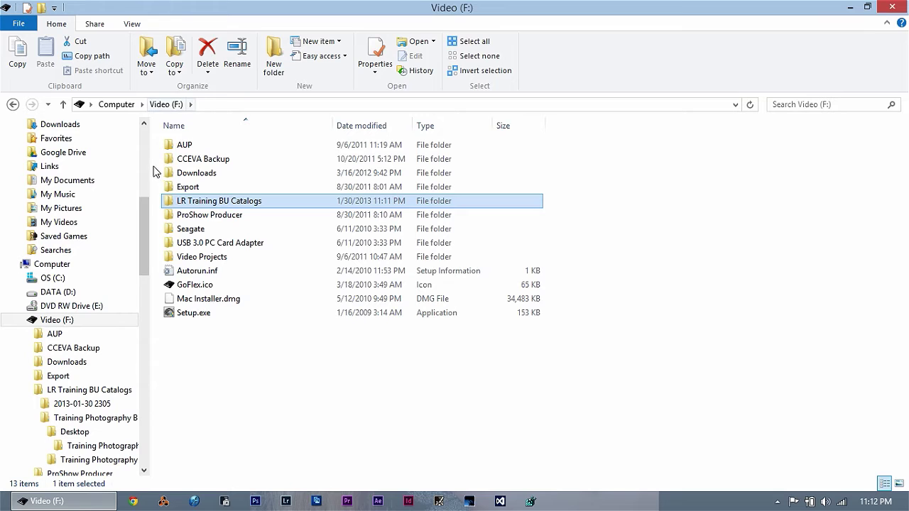
pyautogui.doubleClick(171, 202)
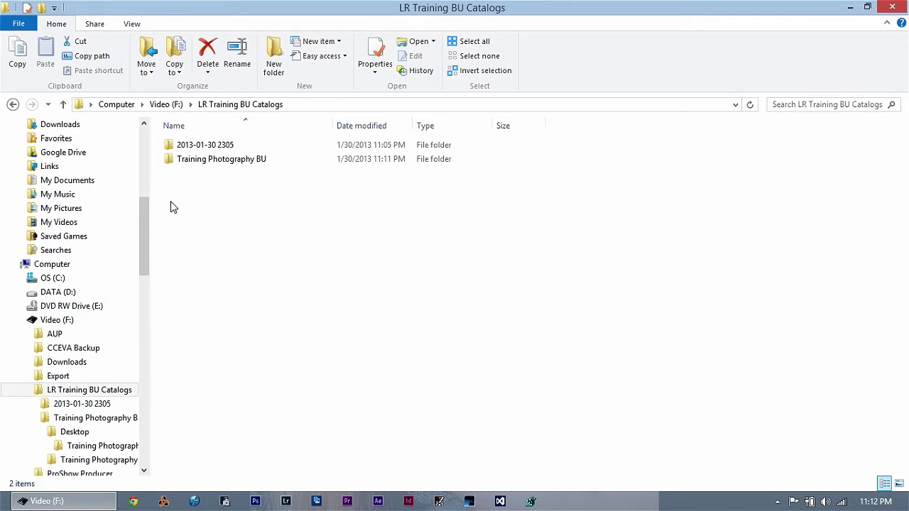
pyautogui.click(185, 165)
pyautogui.doubleClick(185, 166)
pyautogui.click(190, 174)
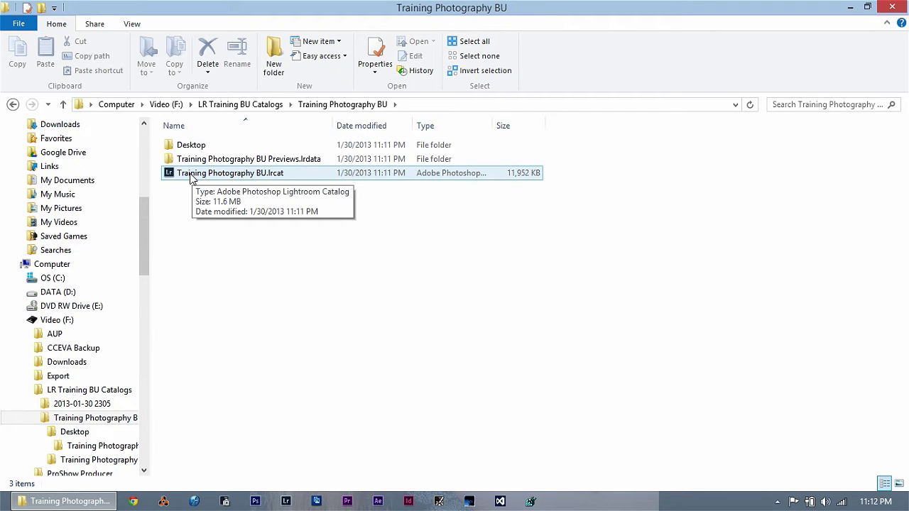
pyautogui.click(190, 178)
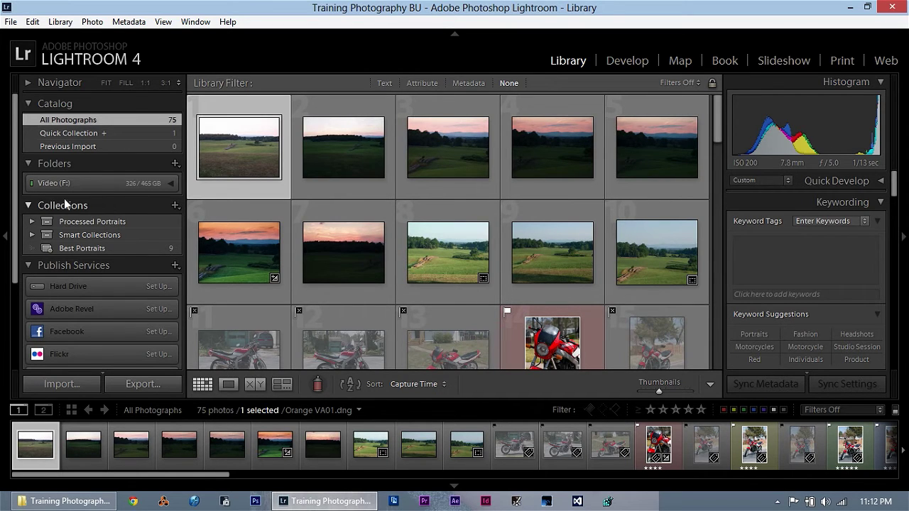
# Step: Expand Video (F:) > Desktop > Training Photography to reveal Landscapes, Motorcycles and Portraits
pyautogui.click(35, 185)
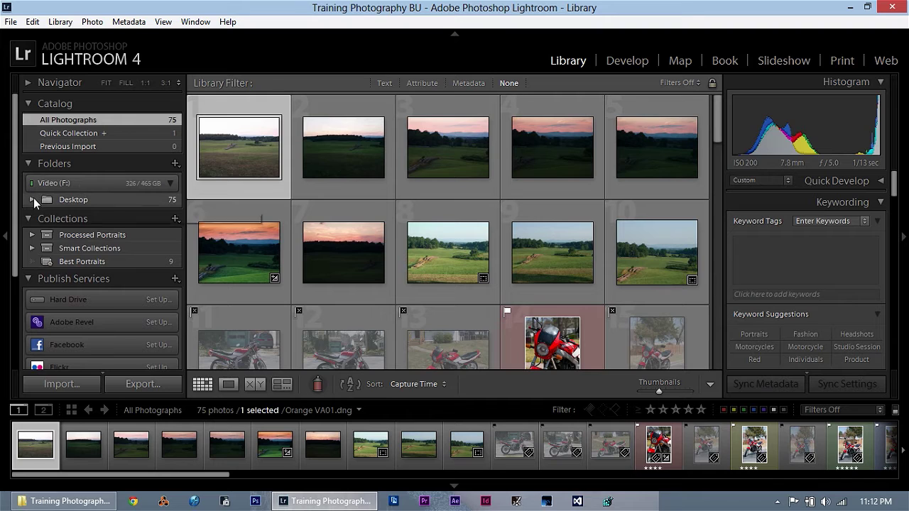
pyautogui.click(32, 202)
pyautogui.click(44, 213)
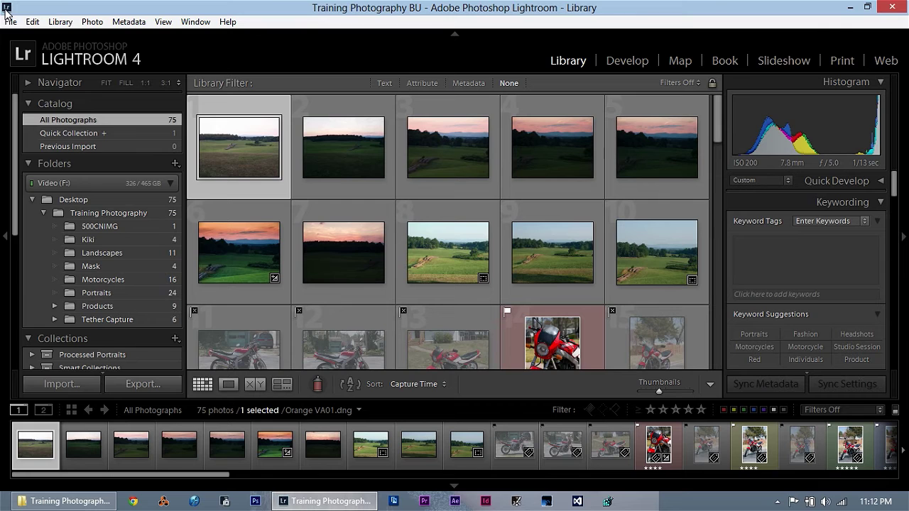
pyautogui.click(10, 21)
# Step: Reopen LRTraining Catalog.lrcat from Open Recent and relaunch Lightroom with it
pyautogui.moveTo(36, 68)
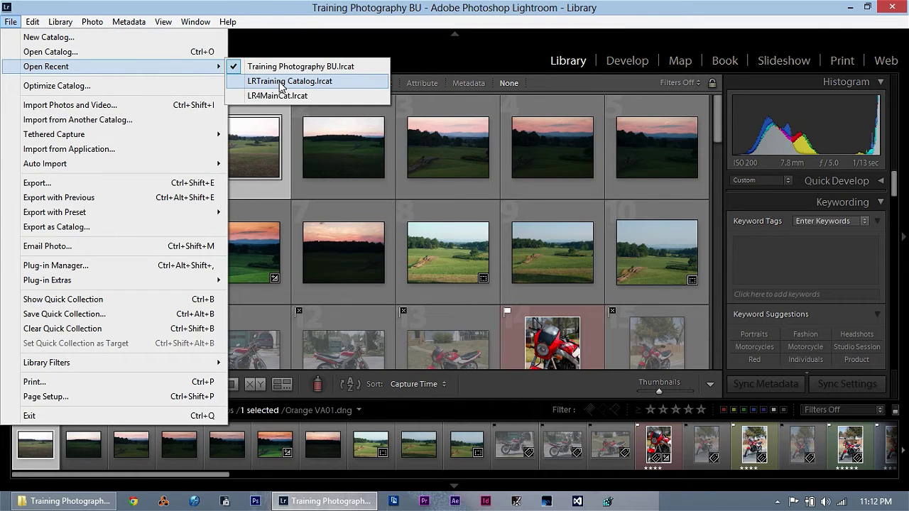
pyautogui.click(279, 83)
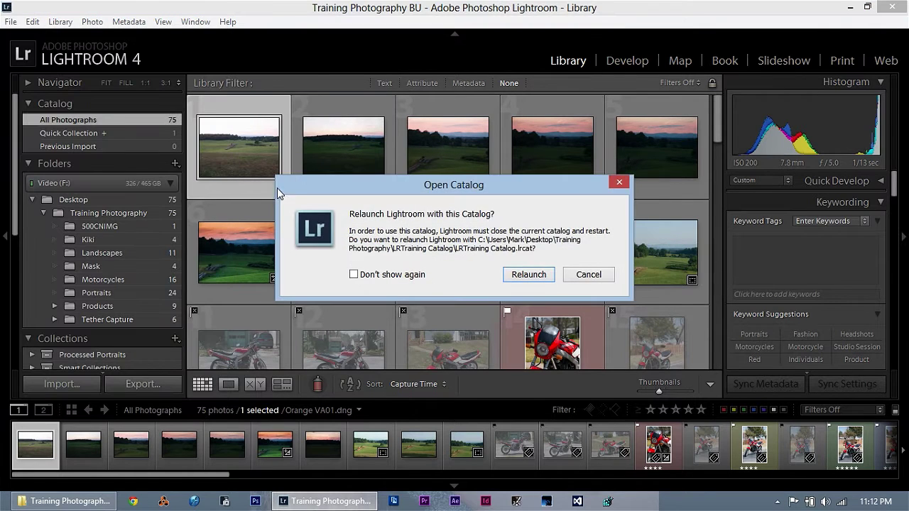
pyautogui.click(533, 275)
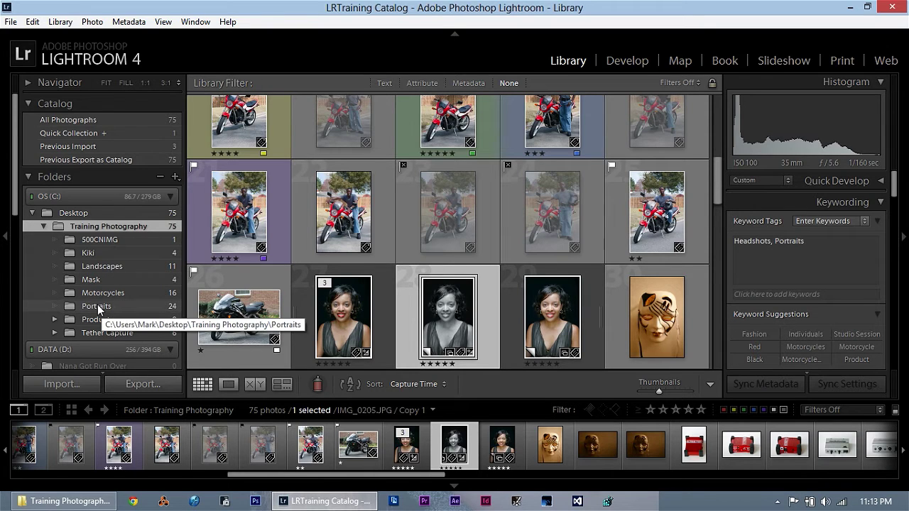
# Step: Show the Portraits folder's 24 photos and select the first portrait
pyautogui.click(97, 305)
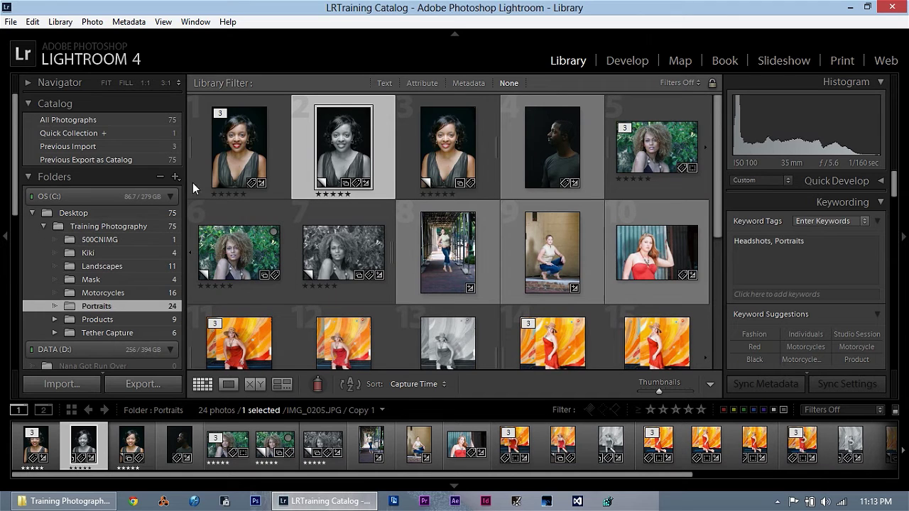
pyautogui.click(283, 150)
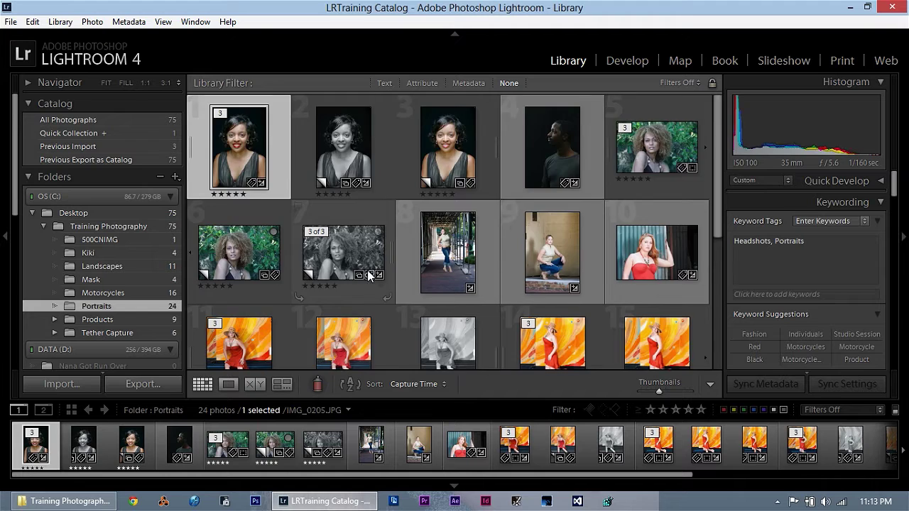
pyautogui.scroll(-3, 368, 264)
pyautogui.scroll(3, 368, 262)
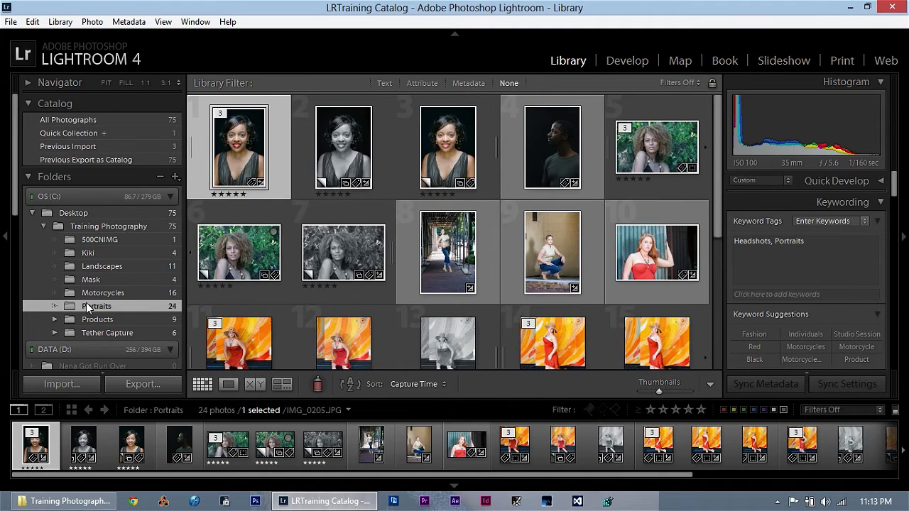
# Step: Export the Portraits folder as a catalog named 'Portraits' into a new 2013 folder
pyautogui.rightClick(86, 305)
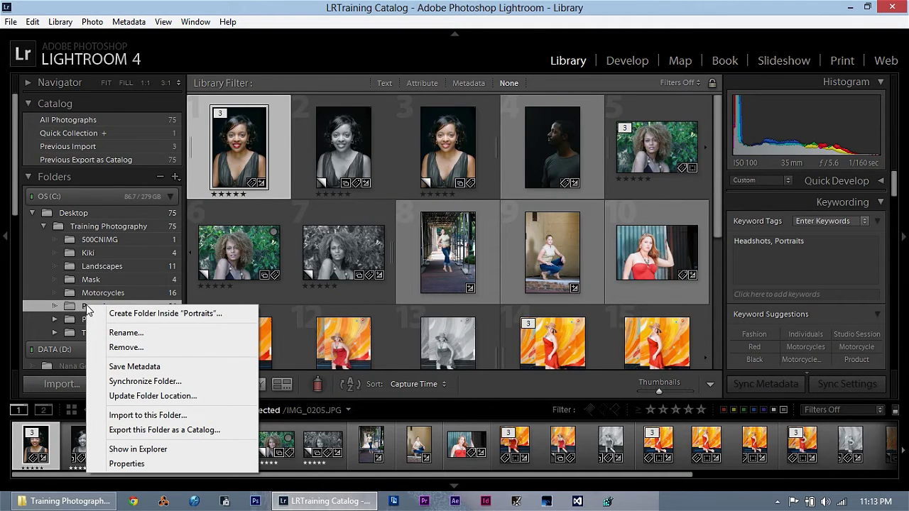
pyautogui.click(149, 431)
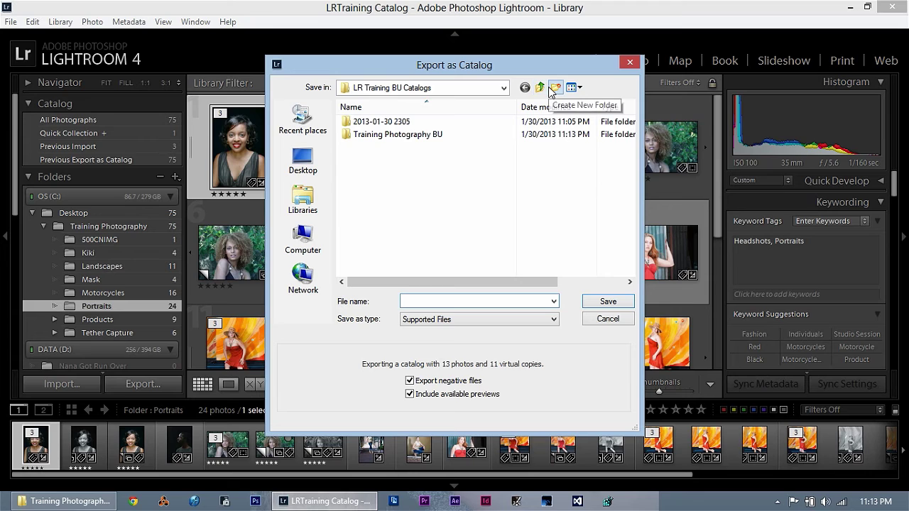
pyautogui.click(553, 88)
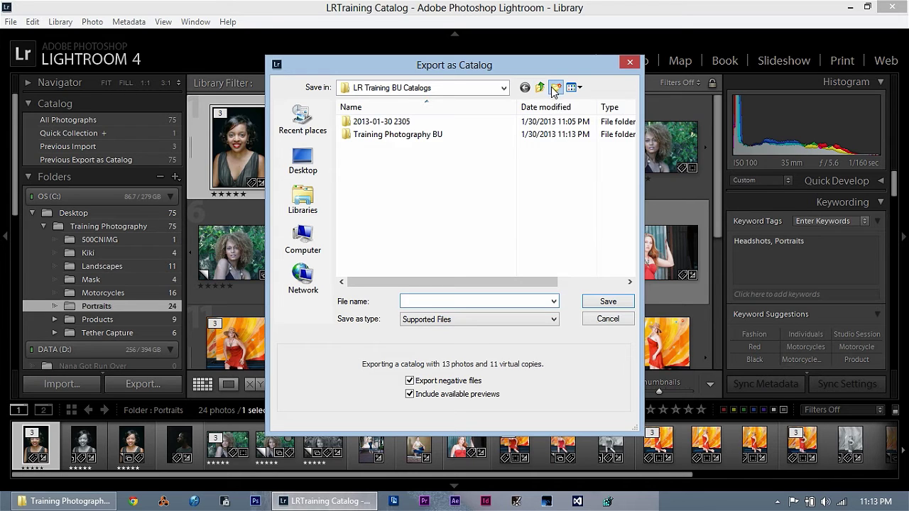
pyautogui.write('2013')
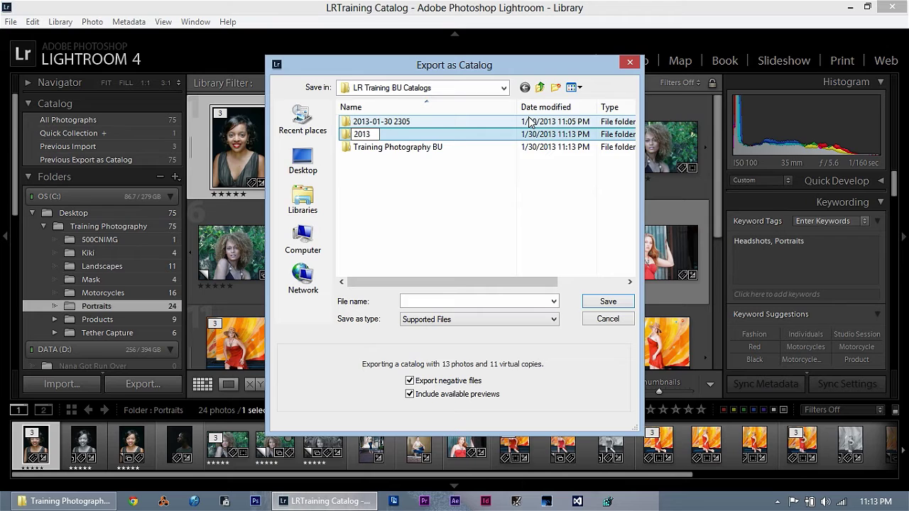
pyautogui.press('Return')
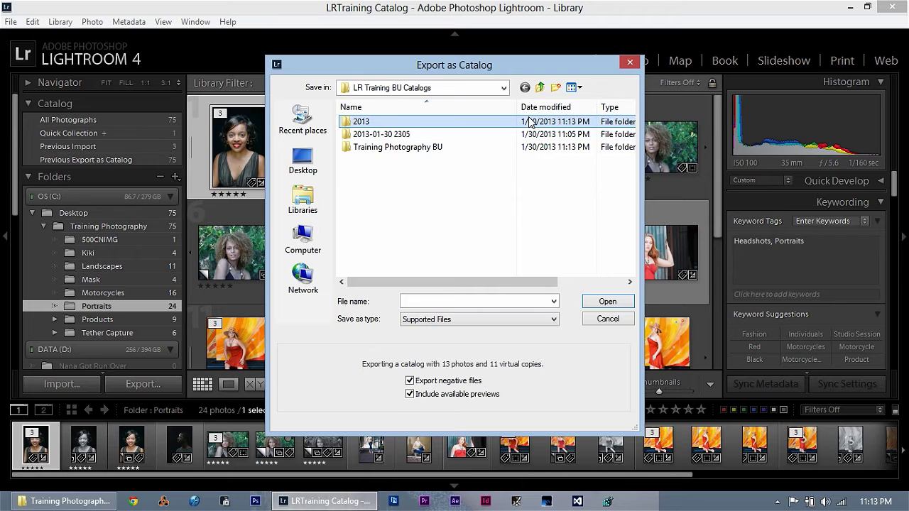
pyautogui.click(605, 302)
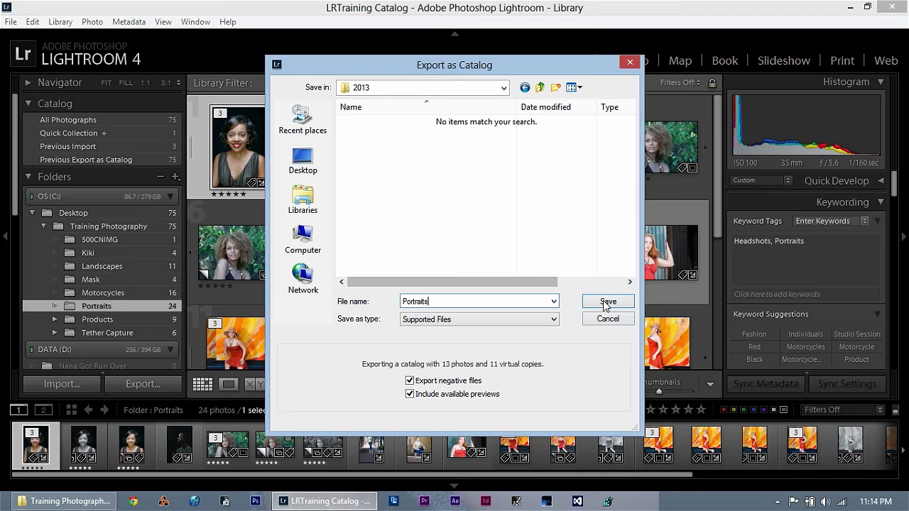
pyautogui.click(605, 305)
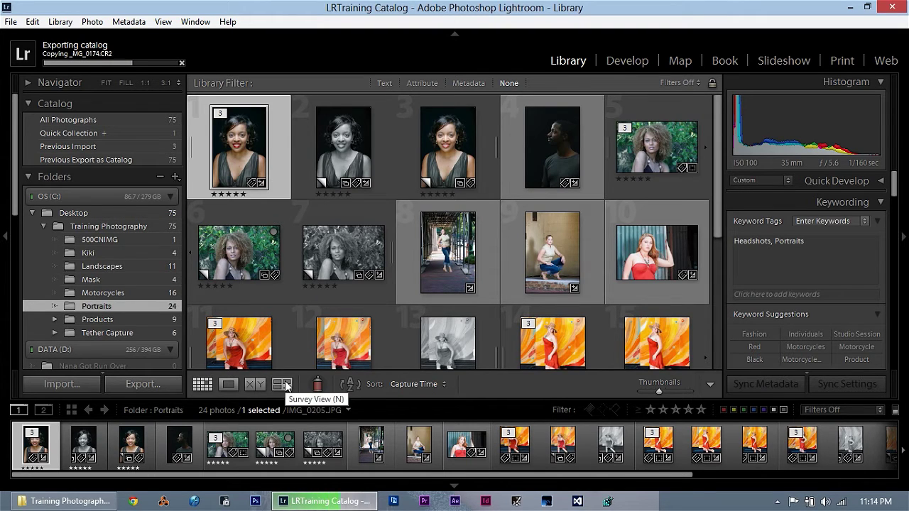
pyautogui.click(64, 501)
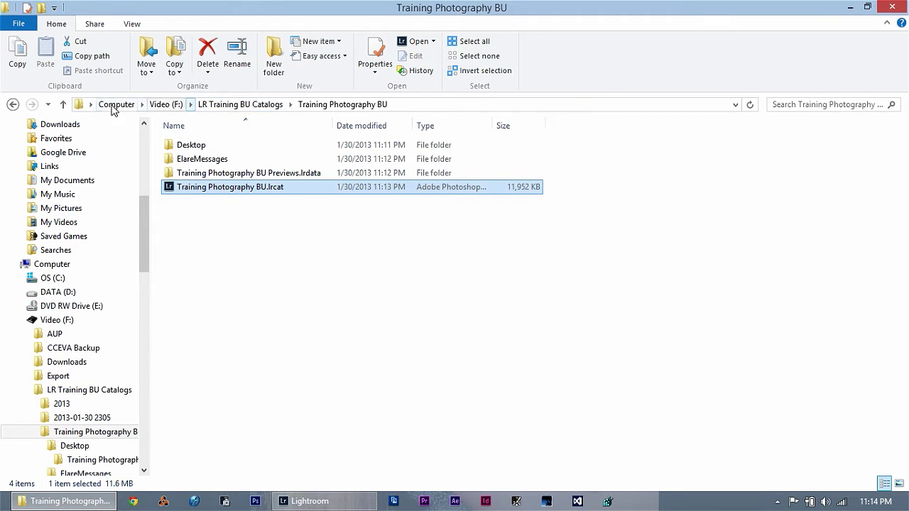
# Step: Open Portraits.lrcat from LR Training BU Catalogs\2013\Portraits in File Explorer
pyautogui.click(211, 105)
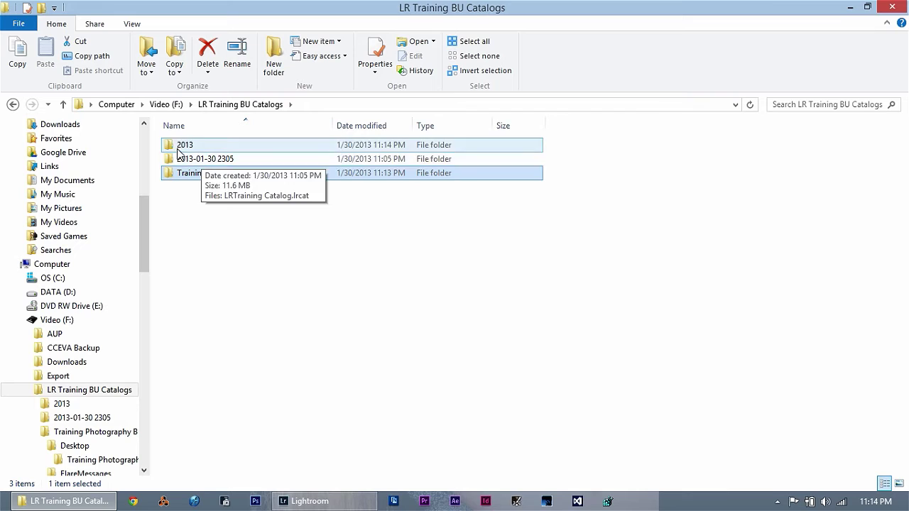
pyautogui.doubleClick(180, 148)
pyautogui.doubleClick(180, 147)
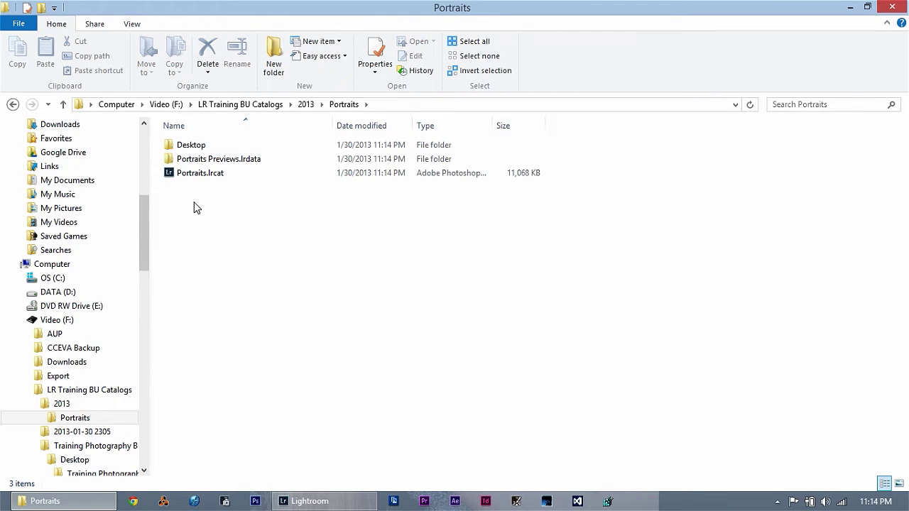
pyautogui.click(181, 175)
pyautogui.doubleClick(181, 175)
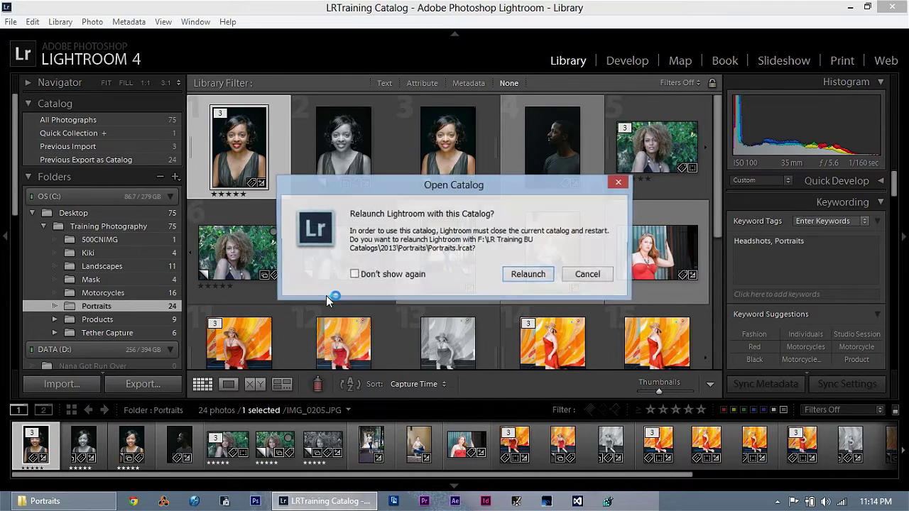
# Step: Relaunch into the Portraits catalog without a backup and show Video (F:) > Desktop > Training Photography > Portraits
pyautogui.click(528, 274)
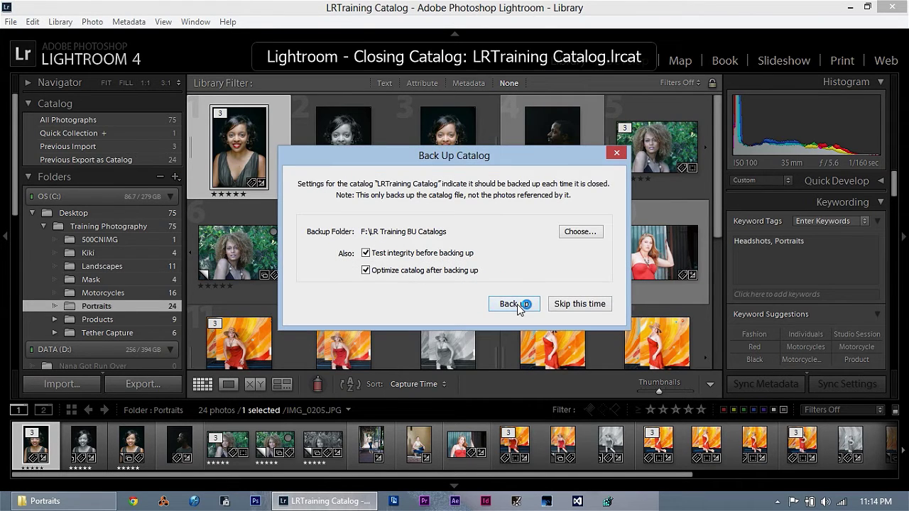
pyautogui.click(583, 304)
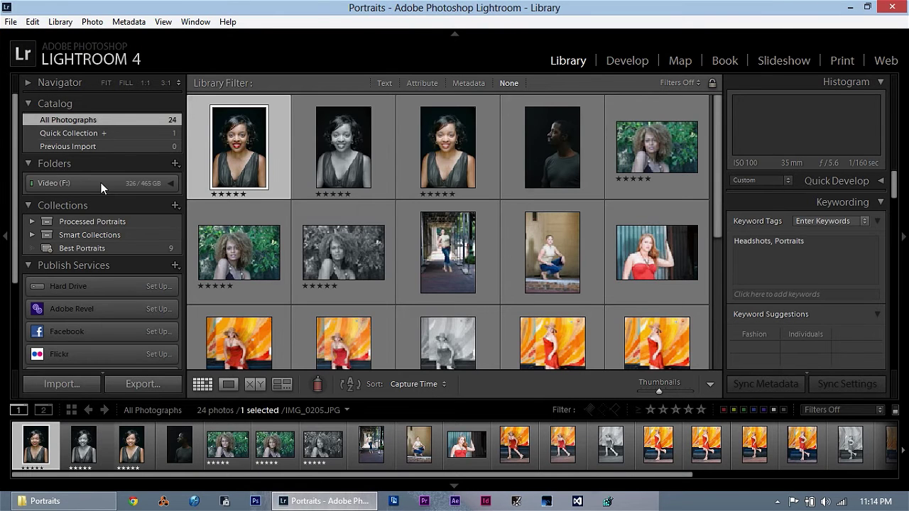
pyautogui.click(101, 183)
pyautogui.click(33, 199)
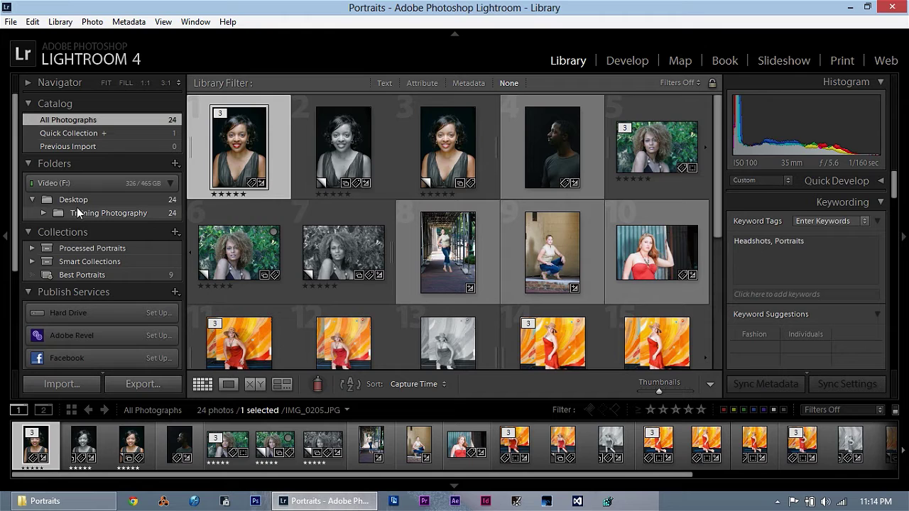
pyautogui.click(43, 212)
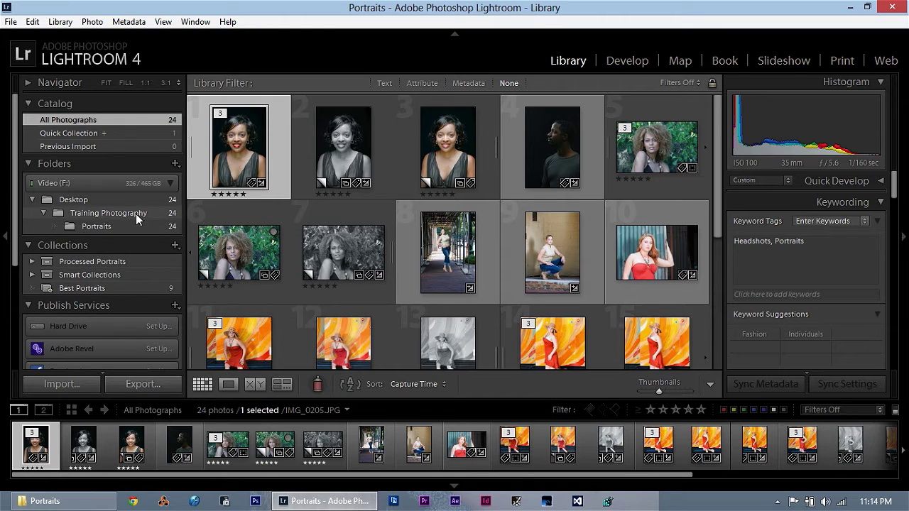
pyautogui.click(75, 226)
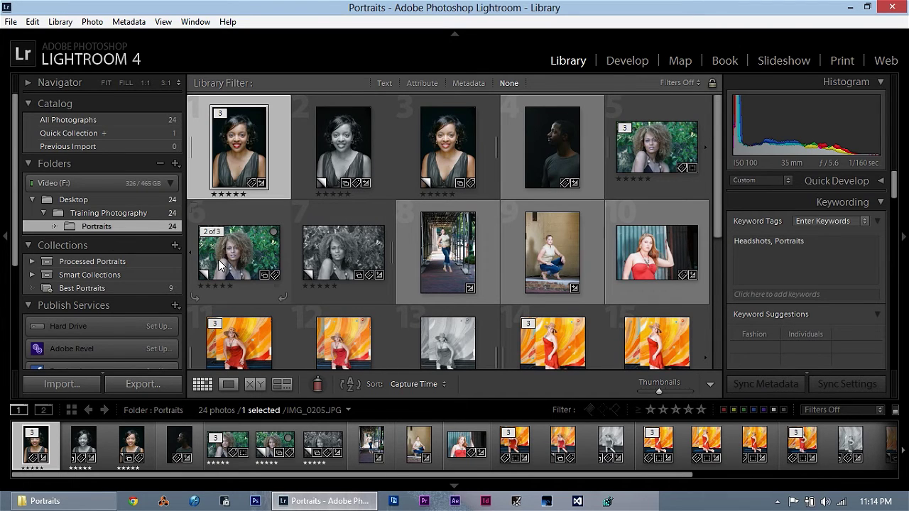
pyautogui.moveTo(218, 259)
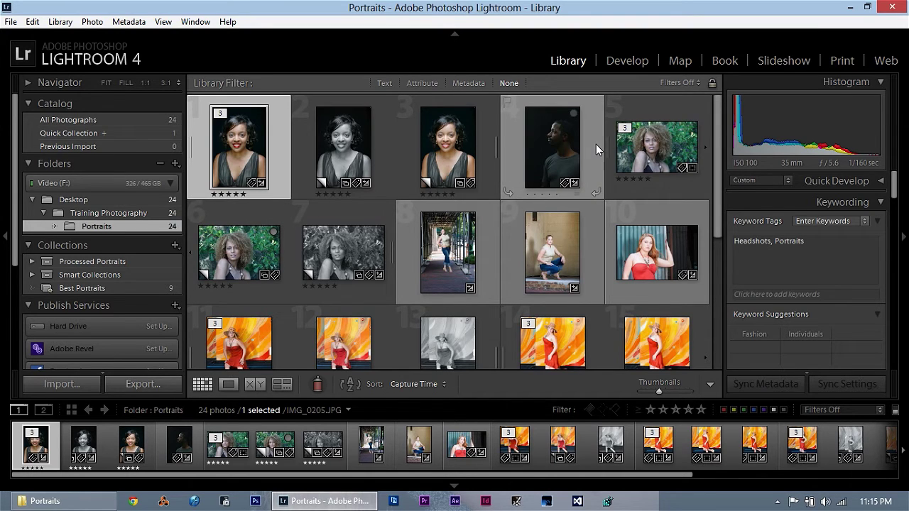
pyautogui.scroll(-3, 599, 249)
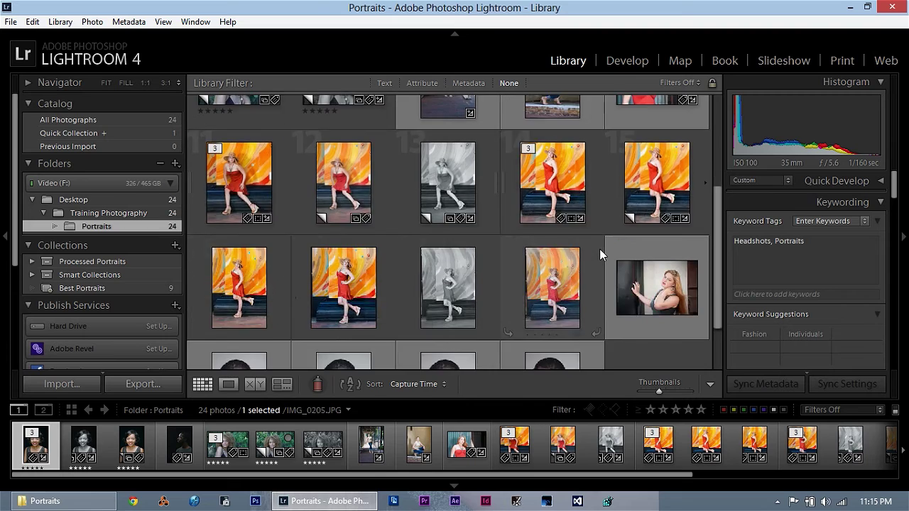
pyautogui.scroll(3, 599, 249)
# Step: Make _MG_0177.CR2 Black & White in Develop with Exposure -0.29 and Contrast +74
pyautogui.doubleClick(553, 270)
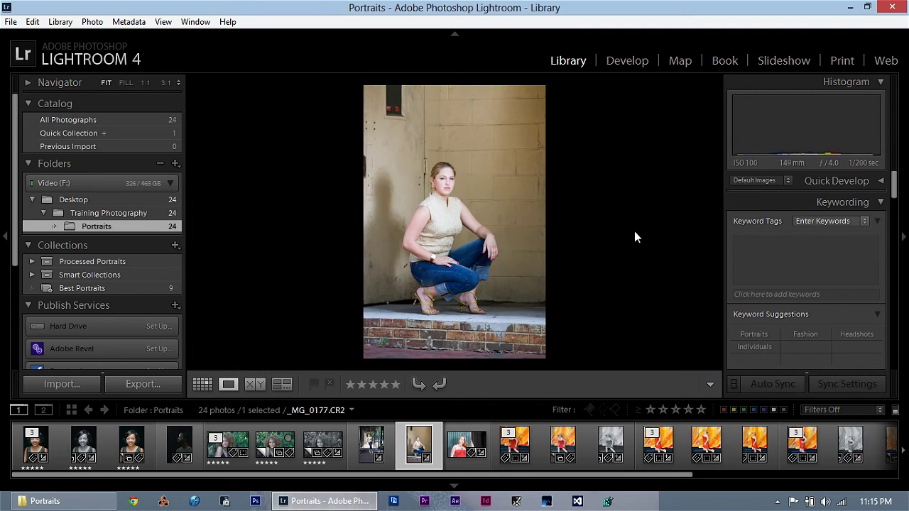
pyautogui.click(628, 60)
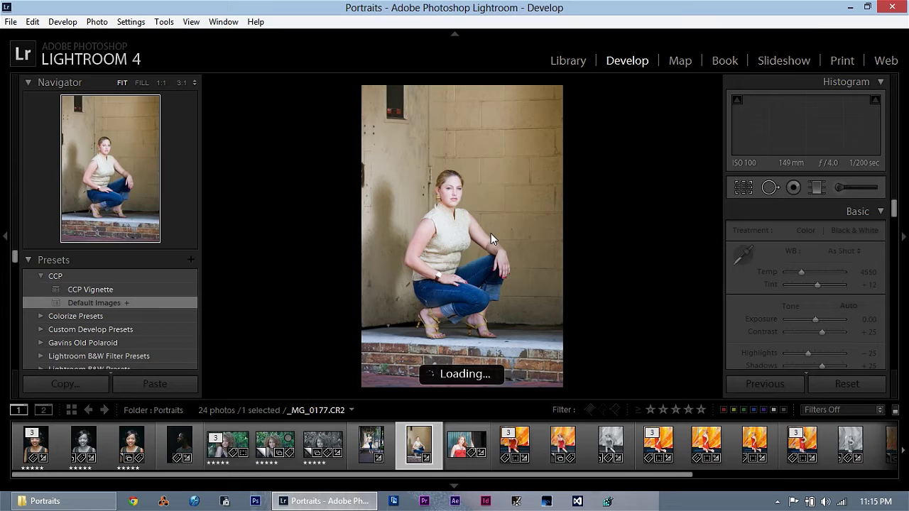
pyautogui.click(855, 230)
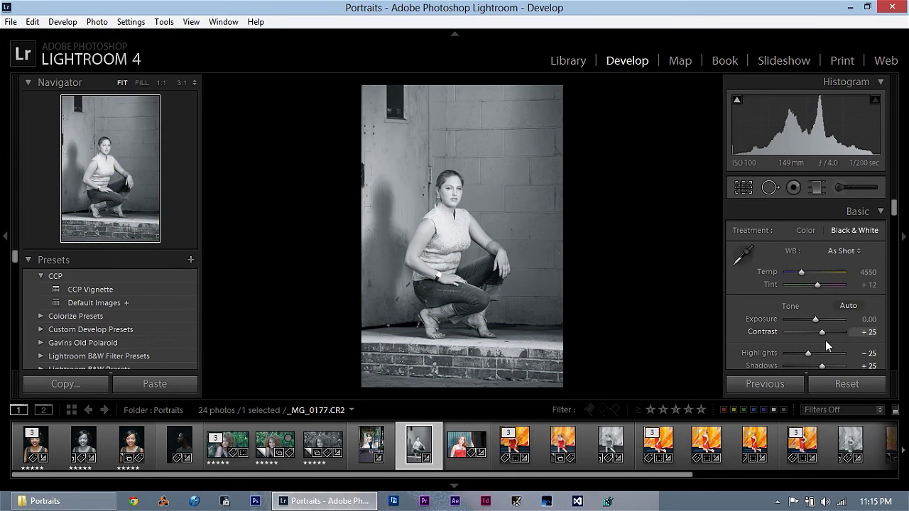
pyautogui.moveTo(814, 321); pyautogui.dragTo(843, 332)
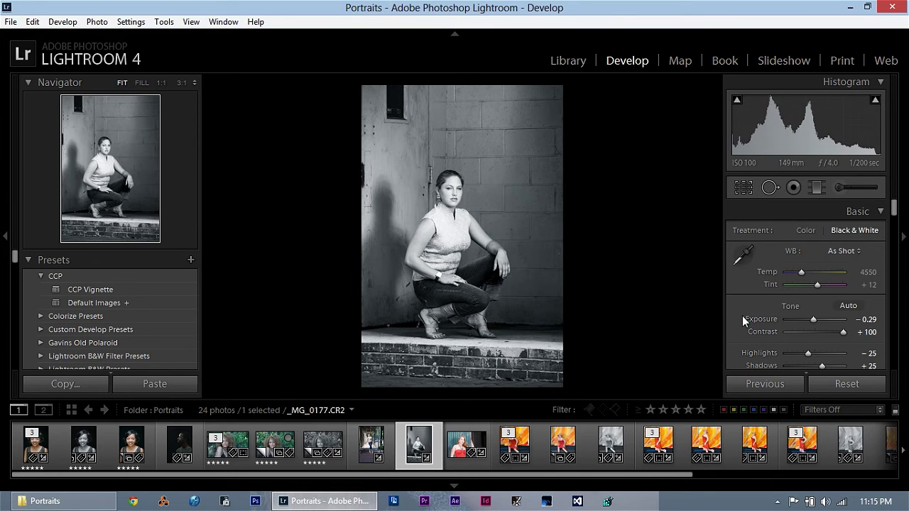
pyautogui.moveTo(842, 331); pyautogui.dragTo(834, 332)
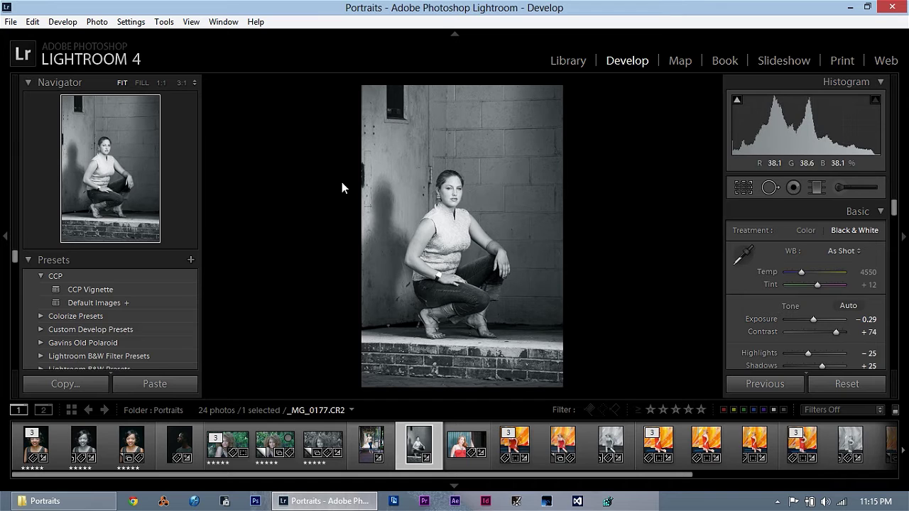
pyautogui.press('g')
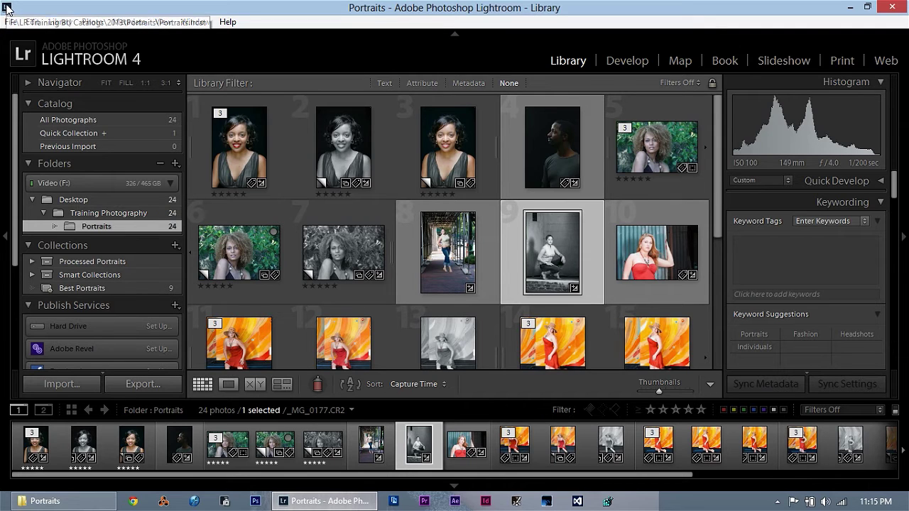
# Step: Switch back to LRTraining Catalog.lrcat through Open Recent and relaunch Lightroom
pyautogui.click(7, 26)
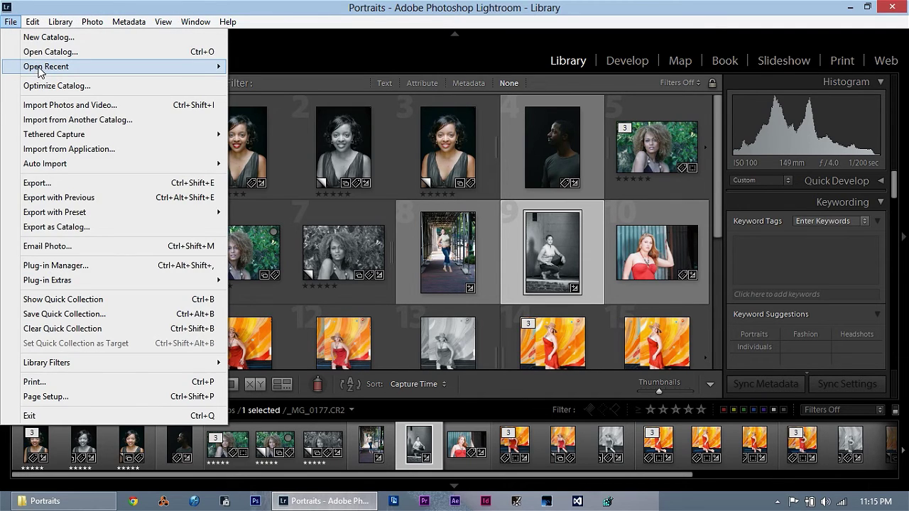
pyautogui.moveTo(43, 66)
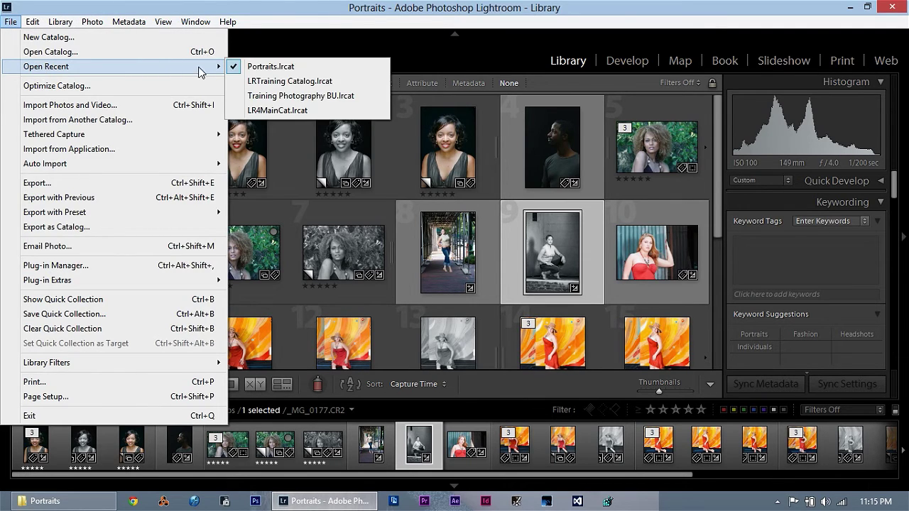
pyautogui.click(275, 83)
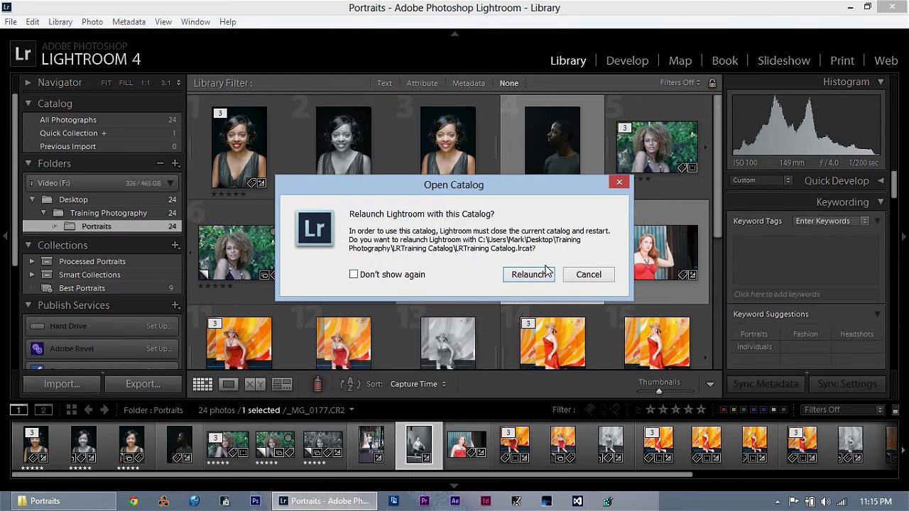
pyautogui.click(540, 273)
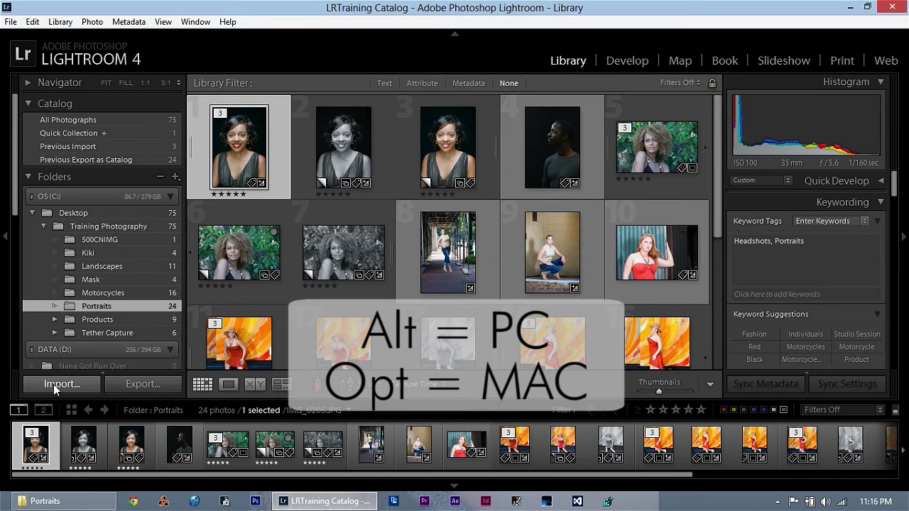
pyautogui.press('alt')
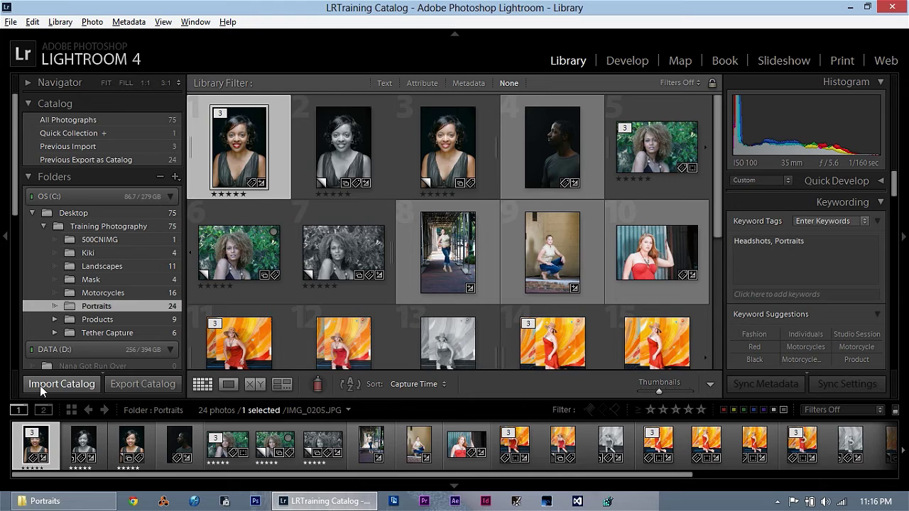
# Step: Import from Catalog, choosing Portraits.lrcat in the 2013\Portraits folder
pyautogui.click(39, 386)
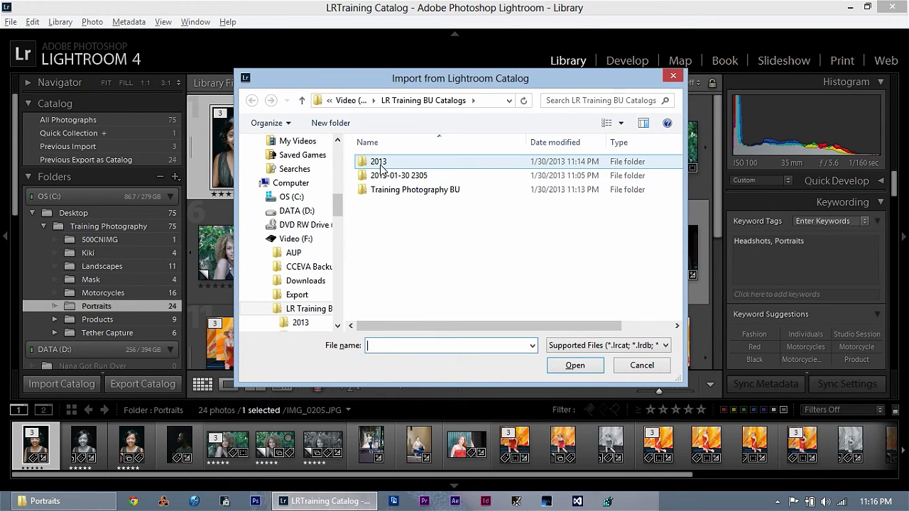
pyautogui.doubleClick(377, 163)
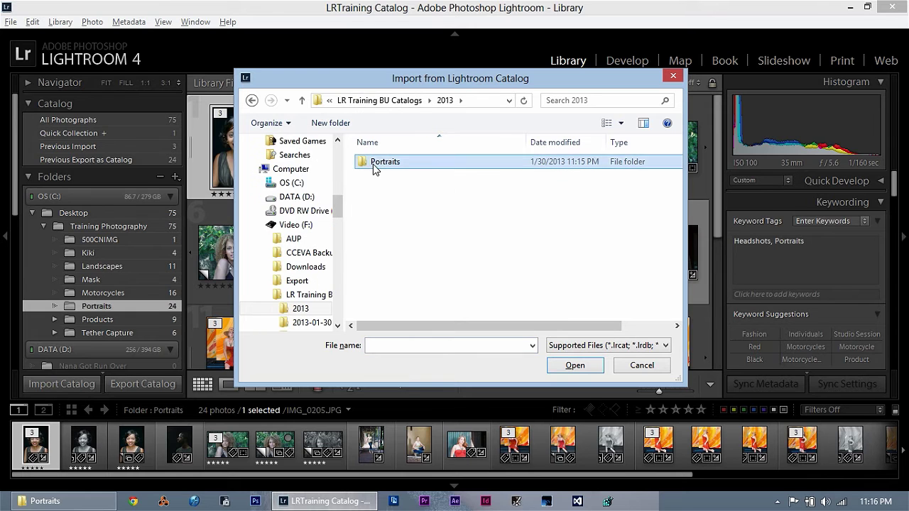
pyautogui.doubleClick(374, 161)
pyautogui.doubleClick(376, 203)
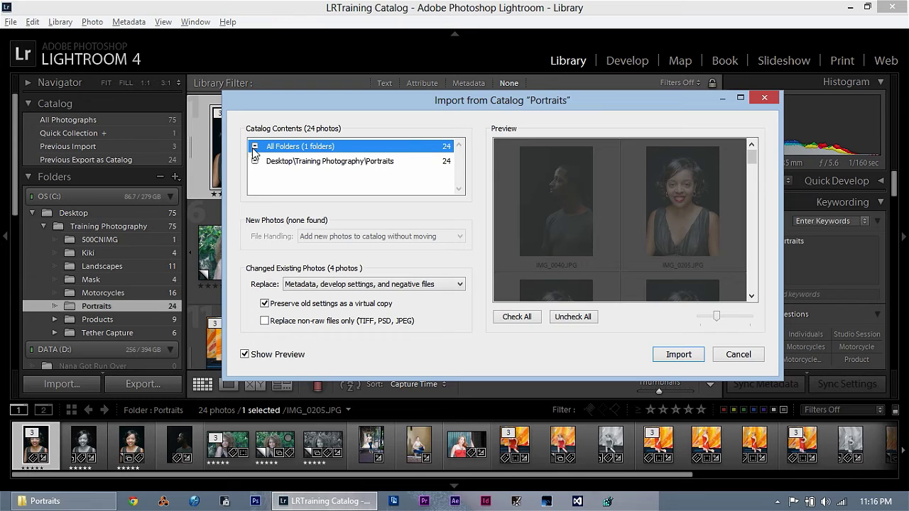
pyautogui.click(277, 161)
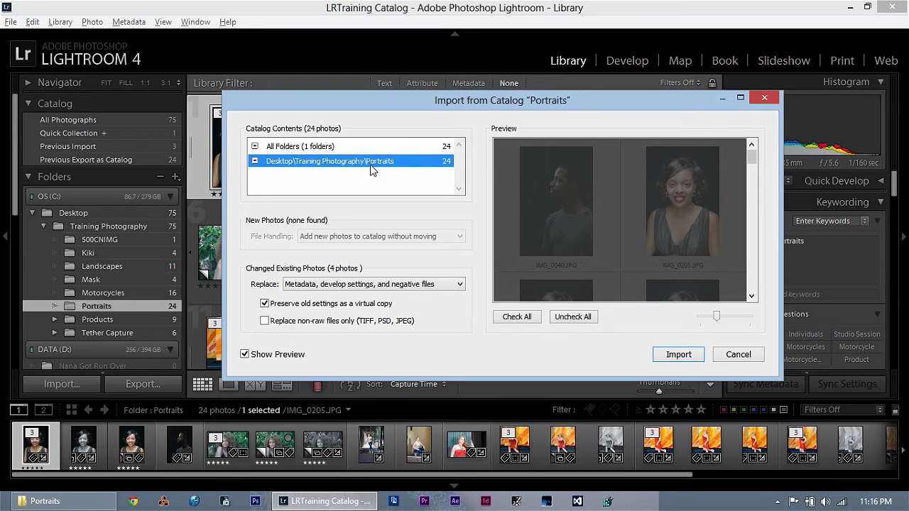
pyautogui.moveTo(752, 160); pyautogui.dragTo(759, 135)
pyautogui.click(698, 196)
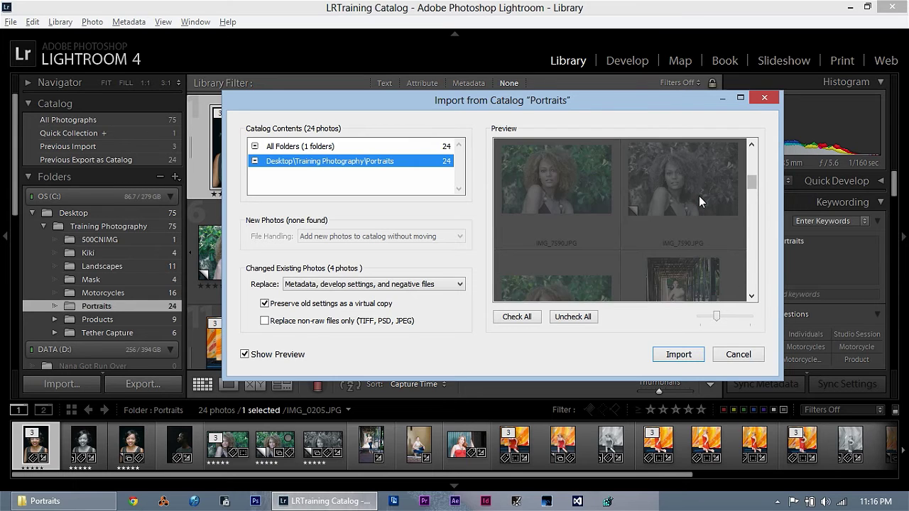
pyautogui.scroll(-1, 637, 197)
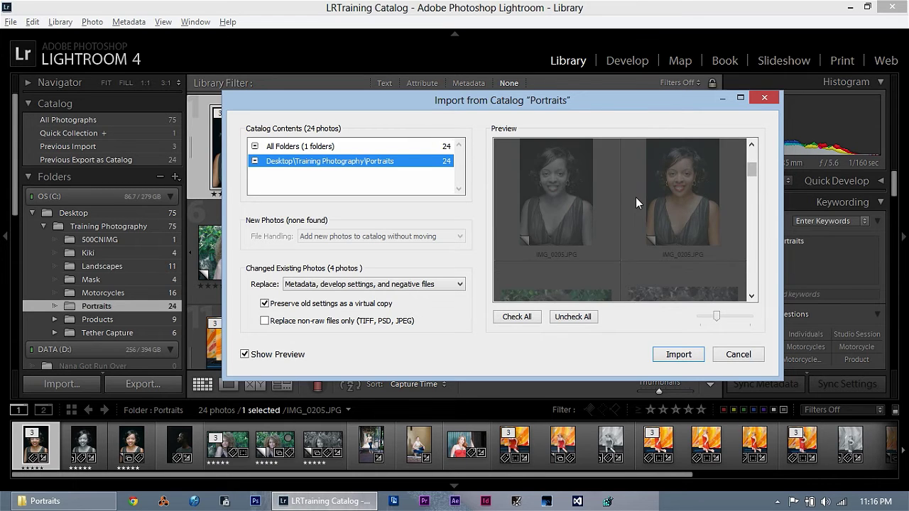
pyautogui.scroll(-3, 635, 197)
pyautogui.scroll(-5, 636, 203)
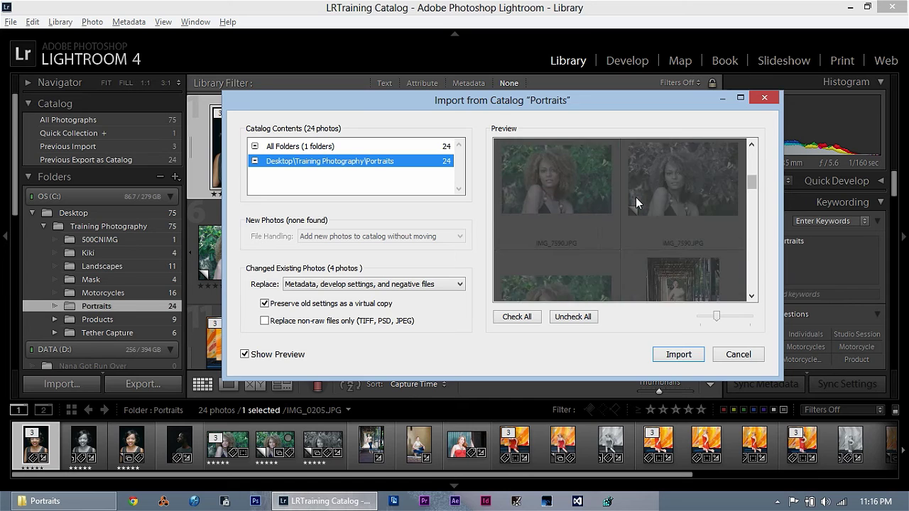
pyautogui.scroll(10, 636, 202)
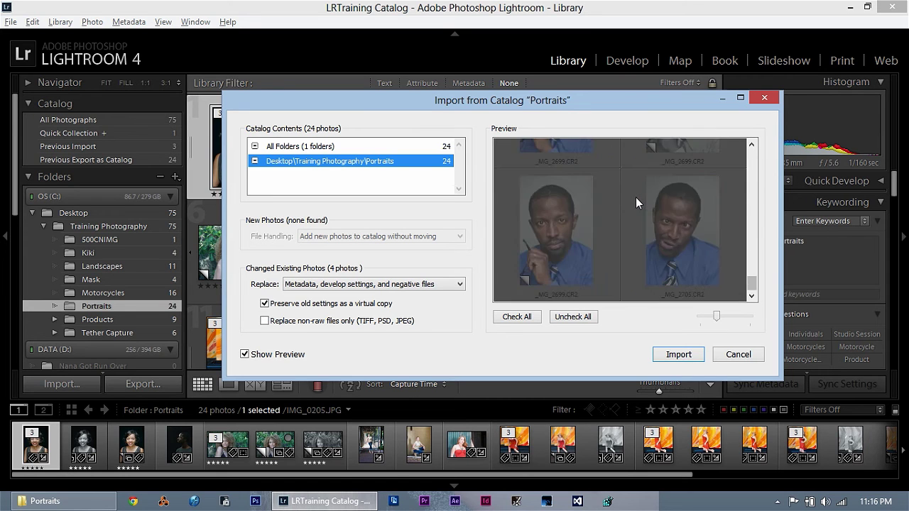
pyautogui.scroll(-5, 636, 197)
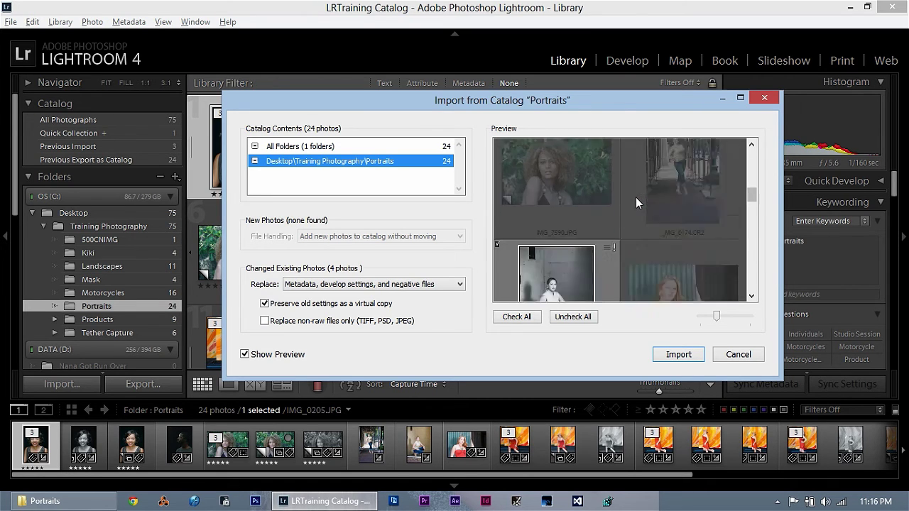
pyautogui.scroll(-3, 636, 198)
pyautogui.scroll(2, 557, 211)
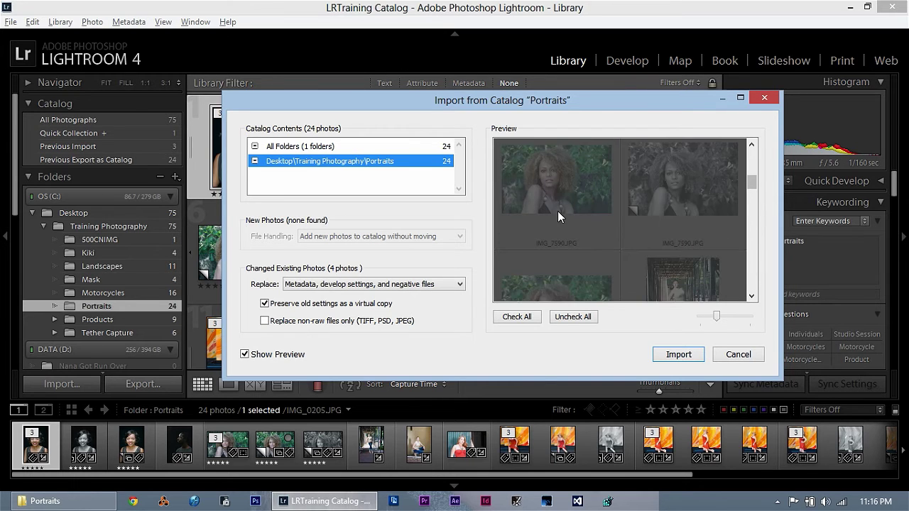
pyautogui.scroll(-2, 558, 216)
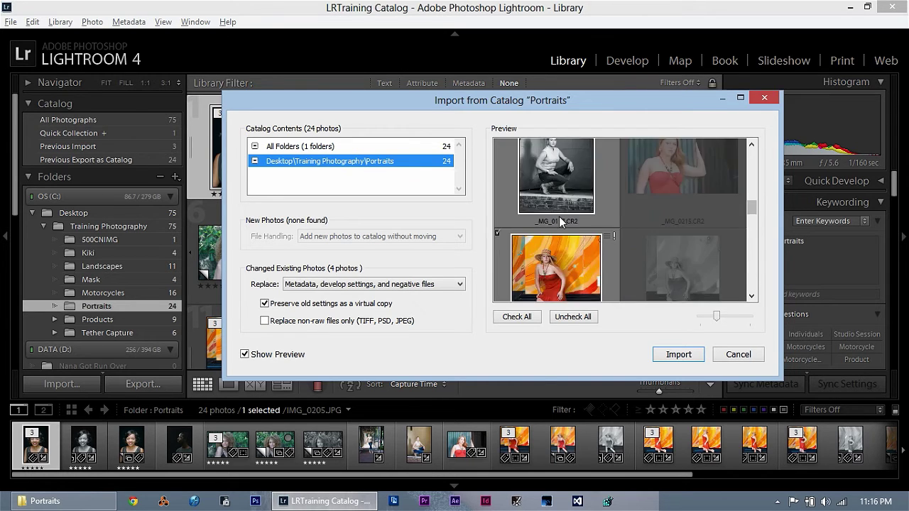
pyautogui.scroll(2, 579, 218)
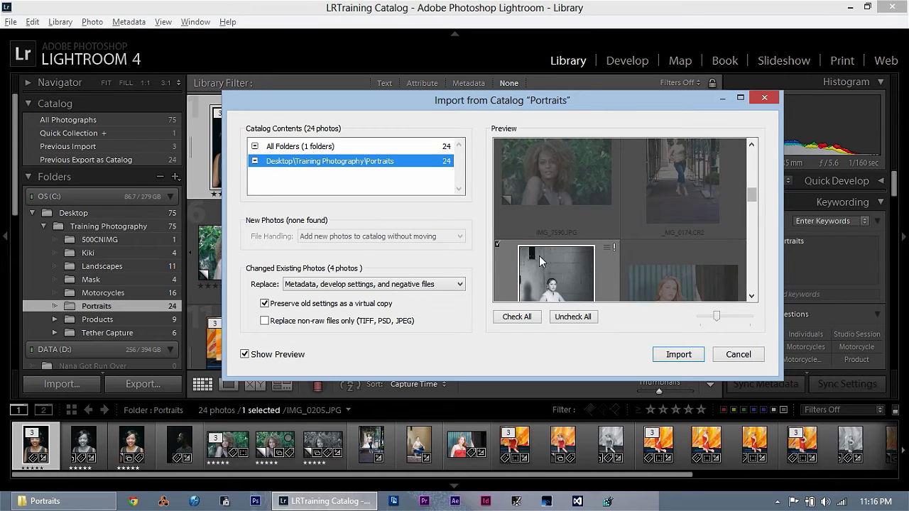
pyautogui.scroll(-2, 551, 258)
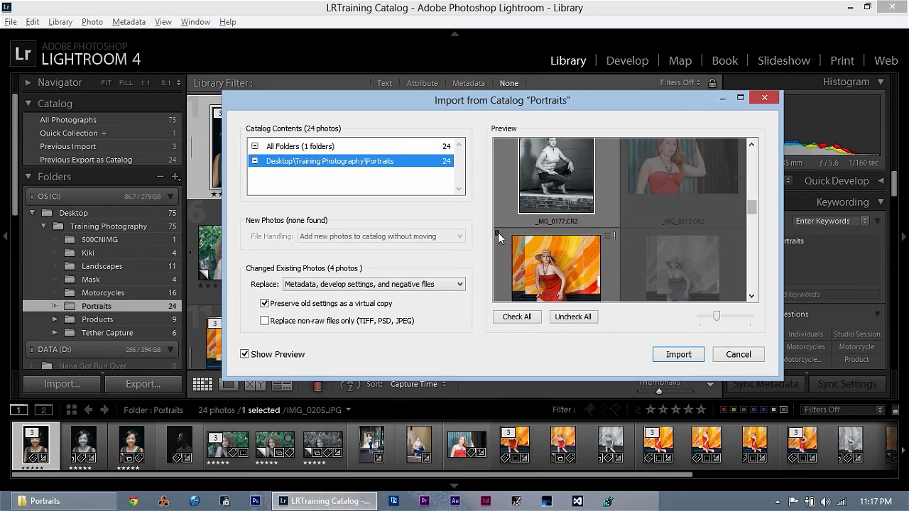
pyautogui.scroll(-2, 499, 228)
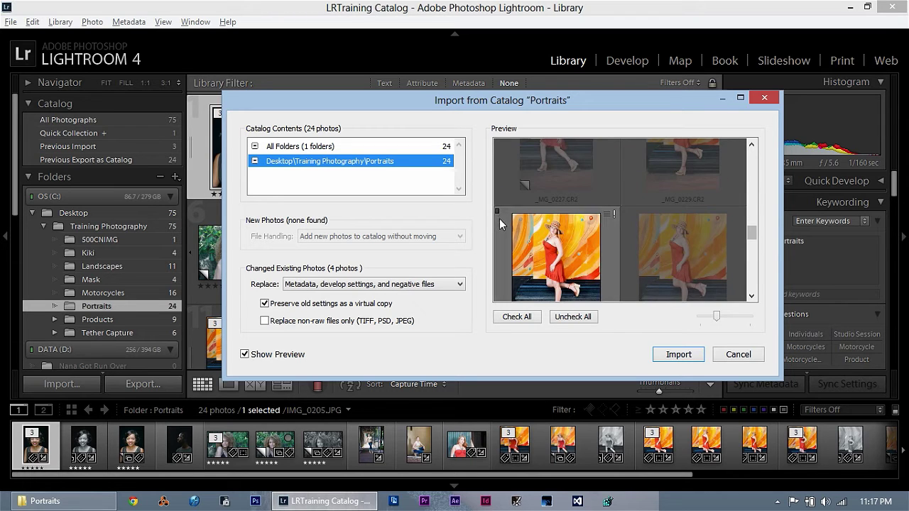
pyautogui.scroll(-4, 499, 222)
pyautogui.scroll(5, 637, 223)
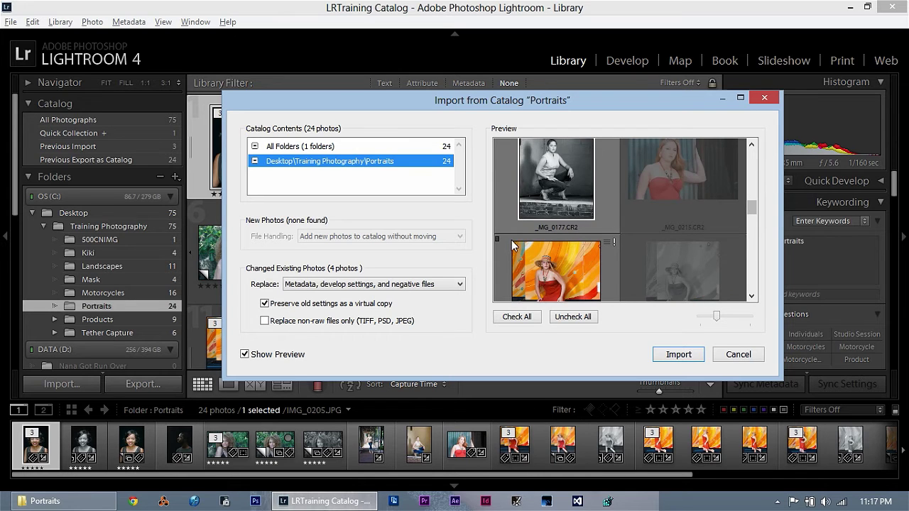
pyautogui.scroll(-2, 511, 240)
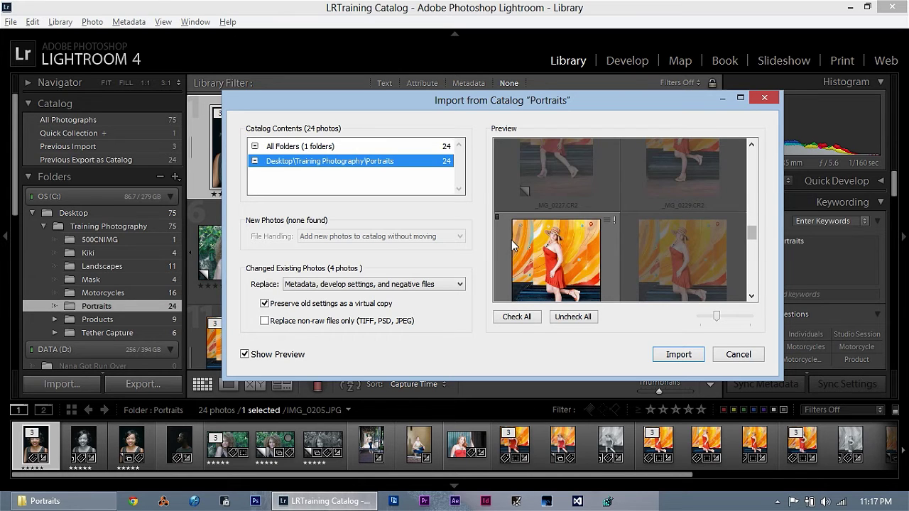
pyautogui.scroll(-1, 511, 240)
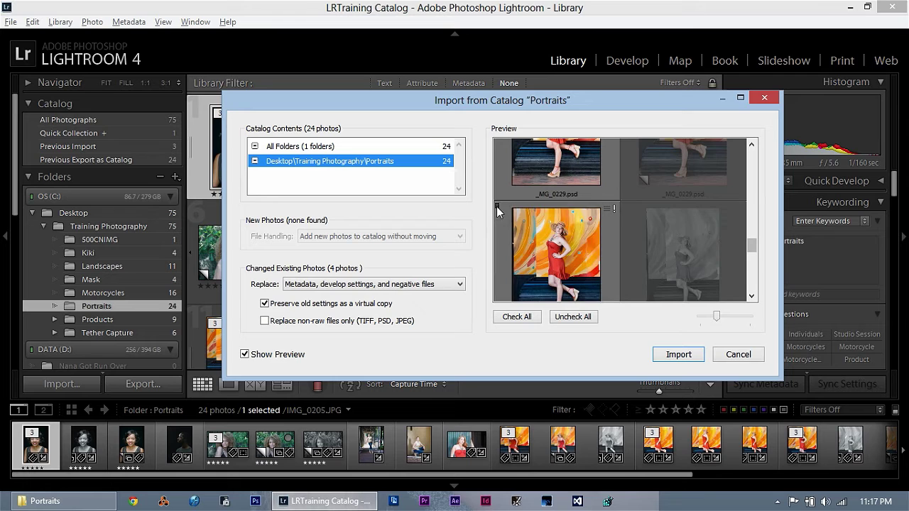
pyautogui.scroll(4, 578, 215)
pyautogui.scroll(-1, 515, 225)
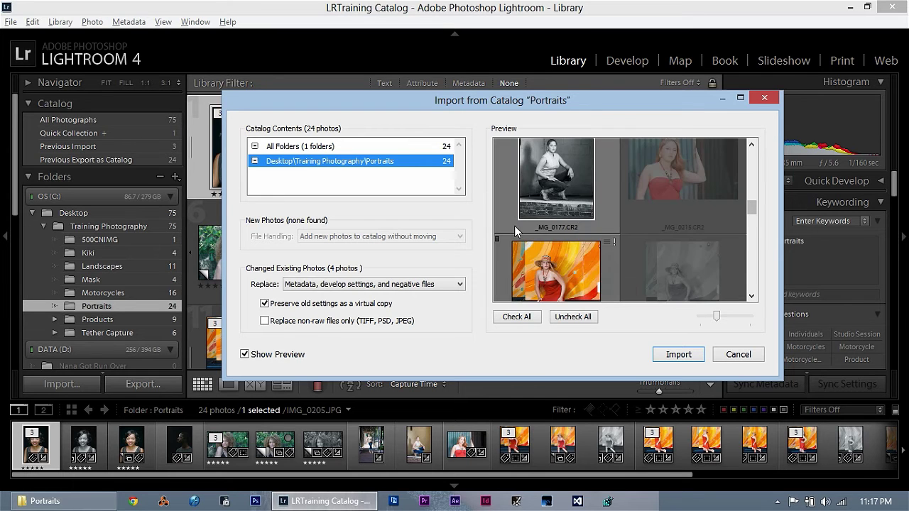
# Step: Maximize the Import from Catalog dialog, briefly restoring it to peek at the library
pyautogui.click(741, 102)
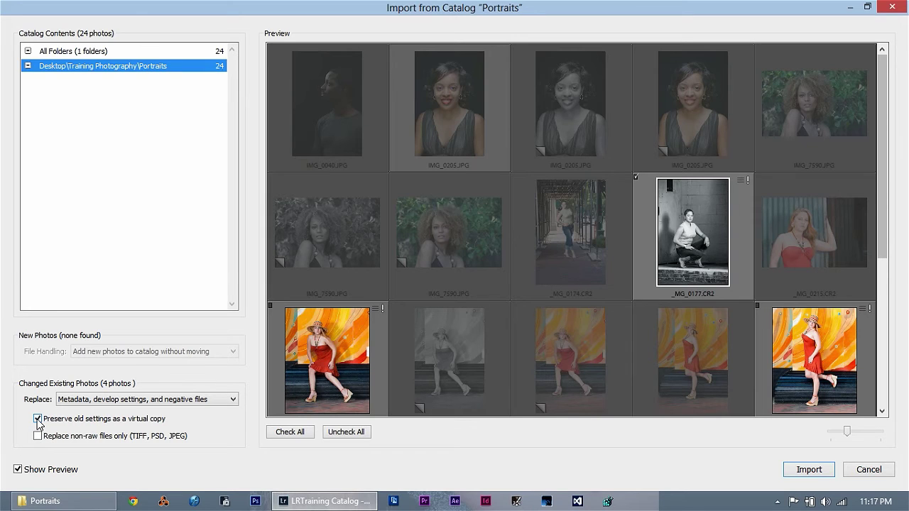
pyautogui.doubleClick(342, 8)
pyautogui.moveTo(341, 7); pyautogui.dragTo(284, 234)
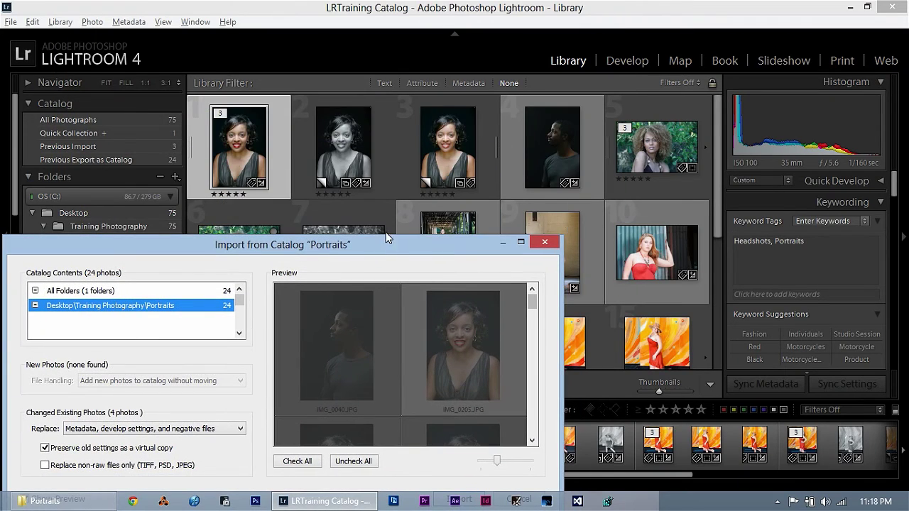
pyautogui.moveTo(389, 241); pyautogui.dragTo(439, 80)
pyautogui.doubleClick(440, 80)
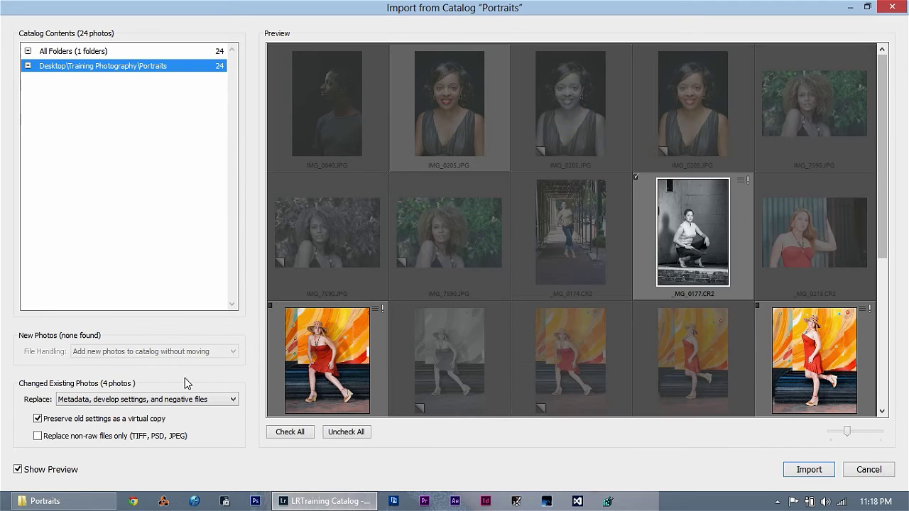
# Step: Turn off 'Preserve old settings as a virtual copy' and import the changed photo
pyautogui.click(52, 419)
pyautogui.scroll(-3, 642, 190)
pyautogui.scroll(3, 642, 189)
pyautogui.scroll(-3, 645, 235)
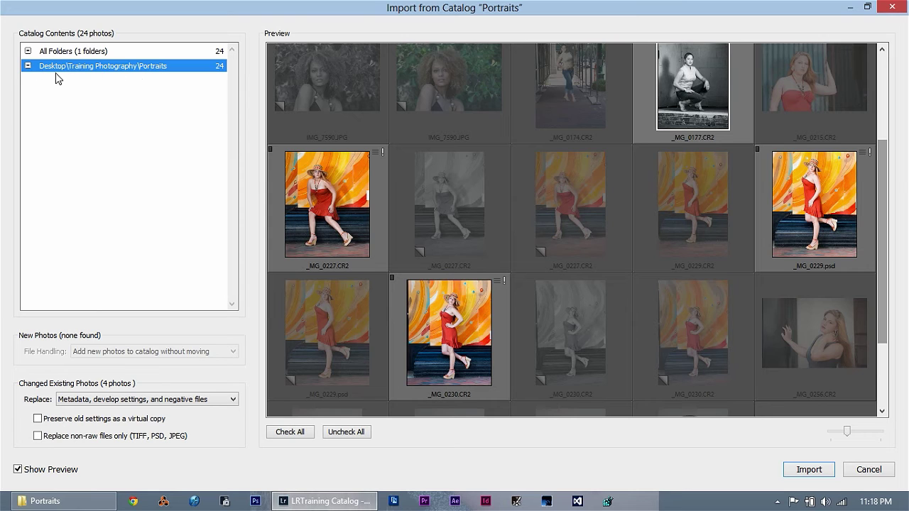
pyautogui.click(808, 470)
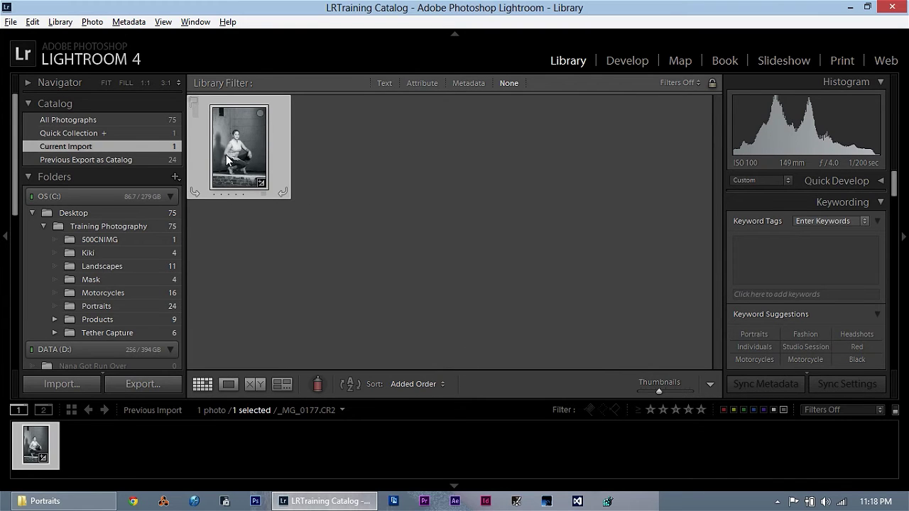
# Step: Open the Portraits folder and view the black-and-white _MG_0177.CR2 large in Loupe
pyautogui.click(100, 306)
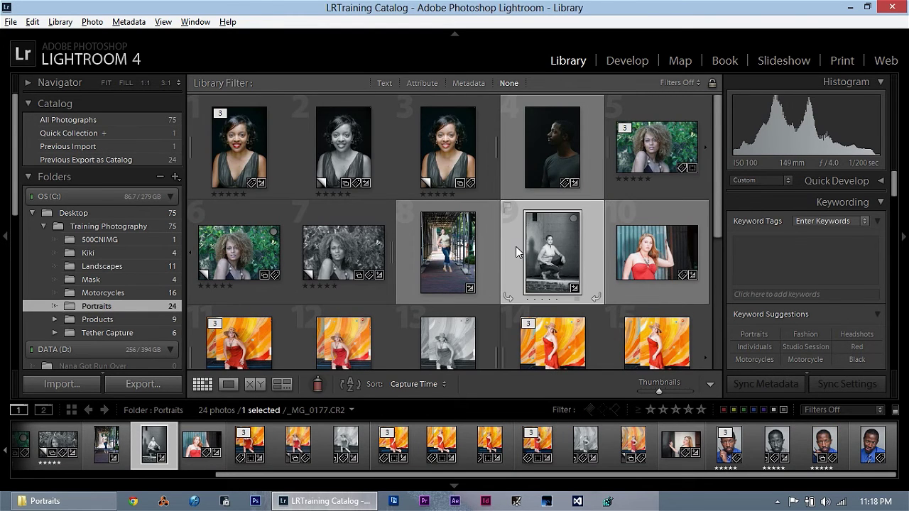
pyautogui.doubleClick(516, 246)
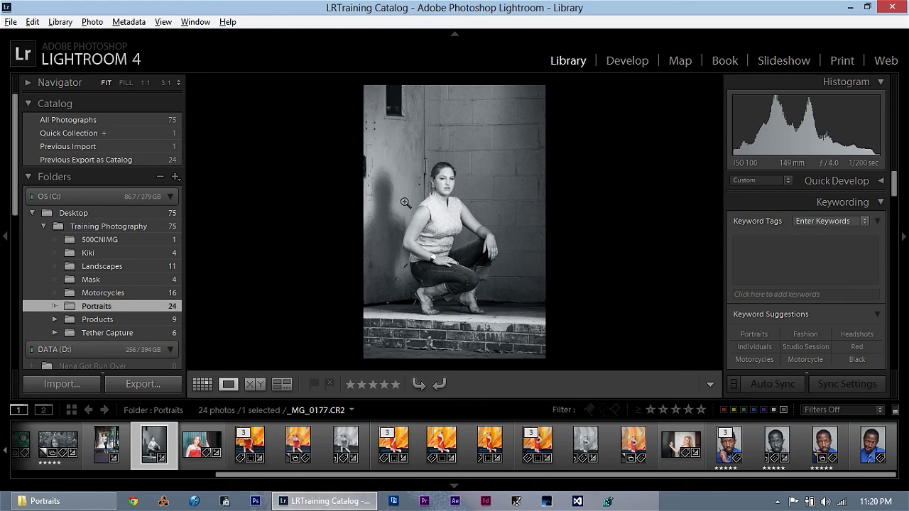
pyautogui.scroll(3, 206, 447)
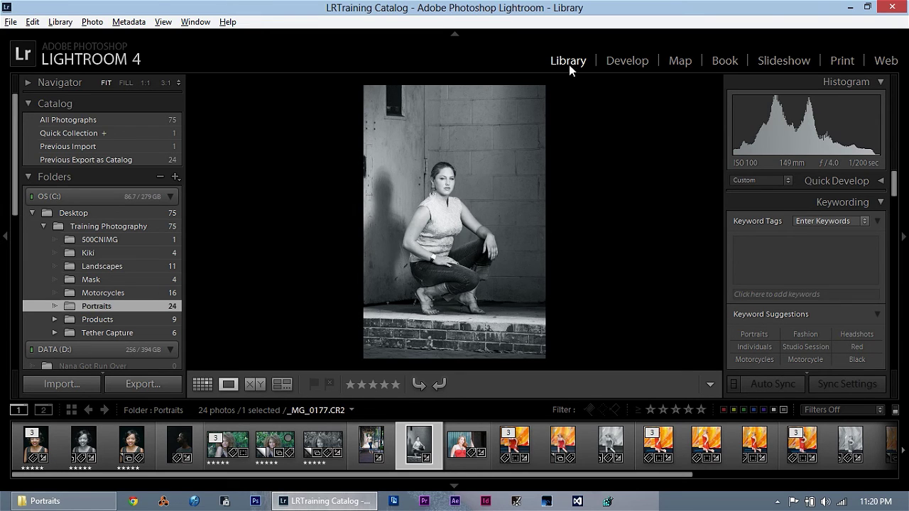
pyautogui.click(34, 22)
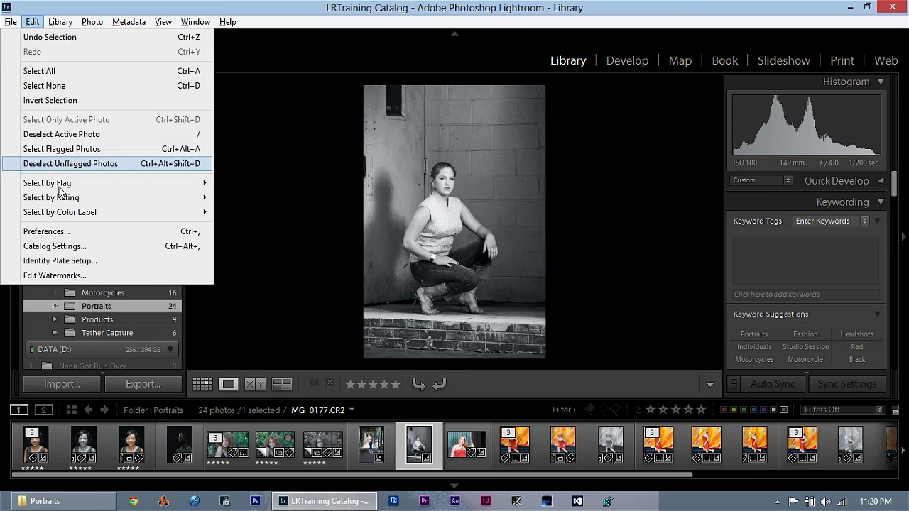
pyautogui.click(75, 246)
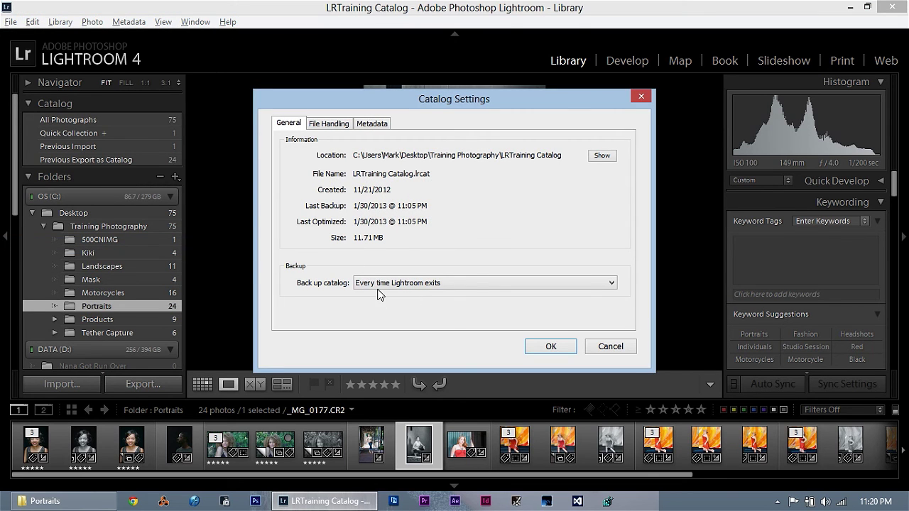
pyautogui.click(608, 347)
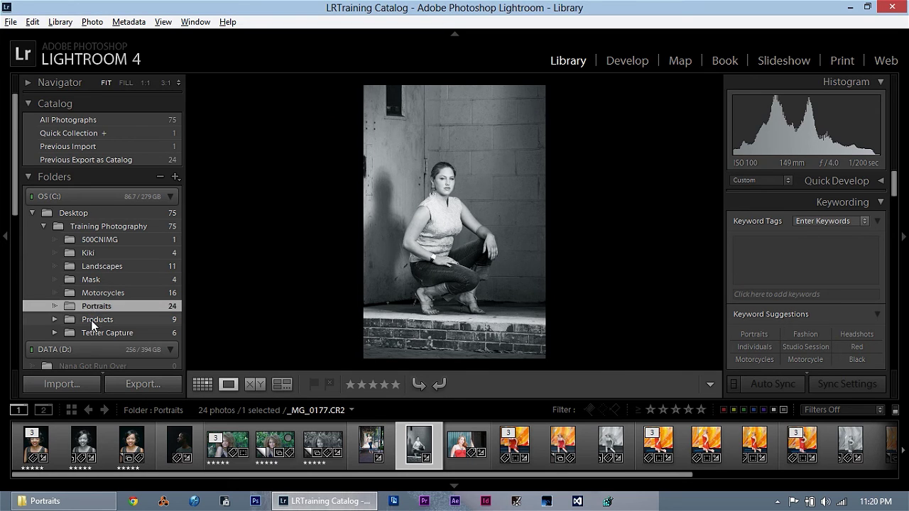